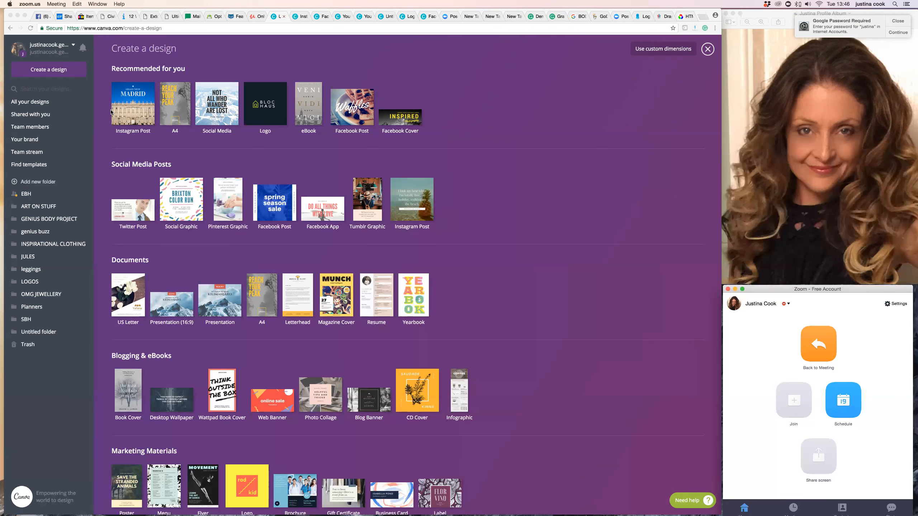
Examine the custom dimensions option and its available units, and close it without creating a design.
left_click(138, 112)
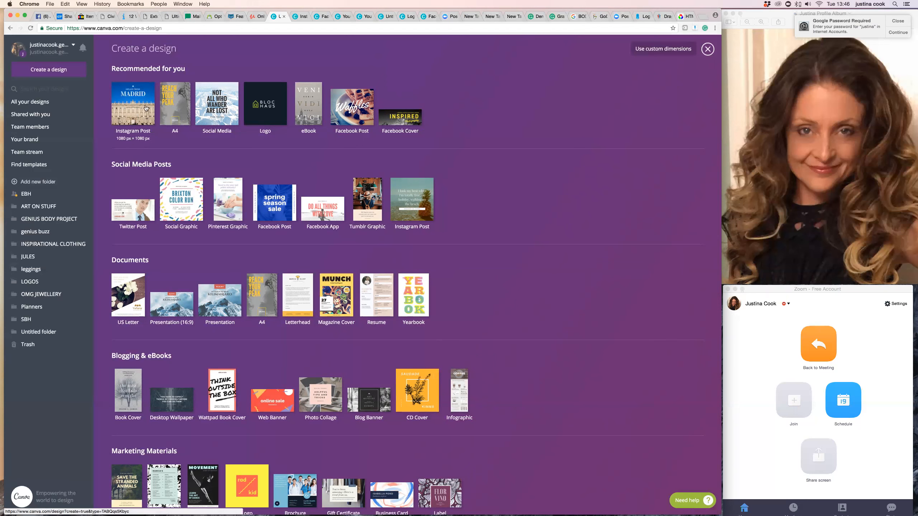
scroll(660, 55, "down", 1)
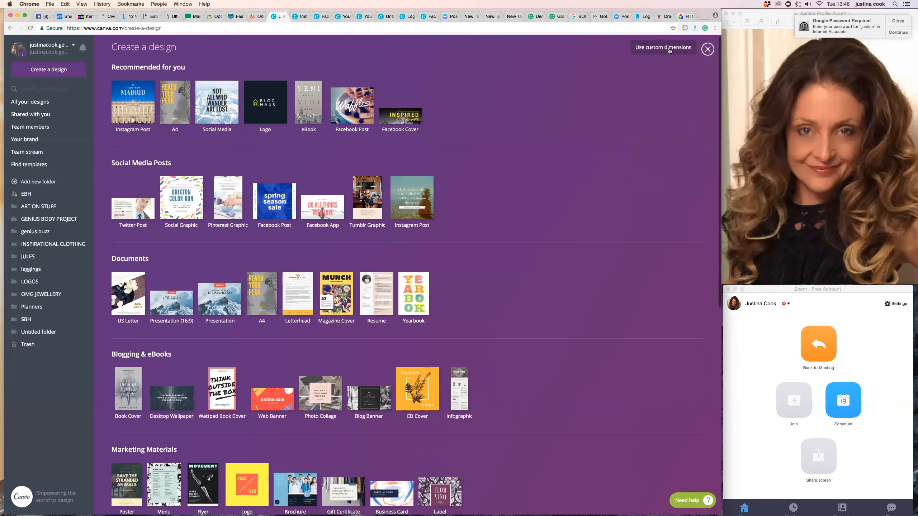
left_click(669, 52)
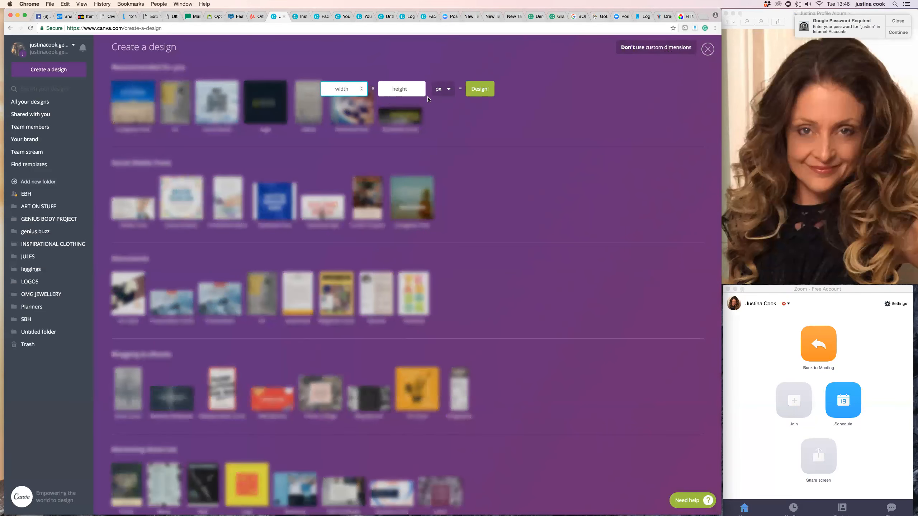
scroll(448, 95, "up", 1)
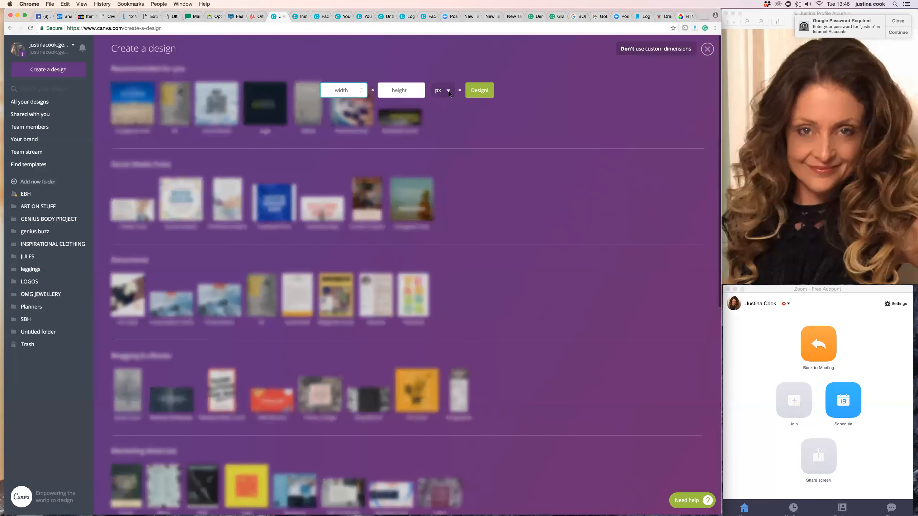
left_click(448, 91)
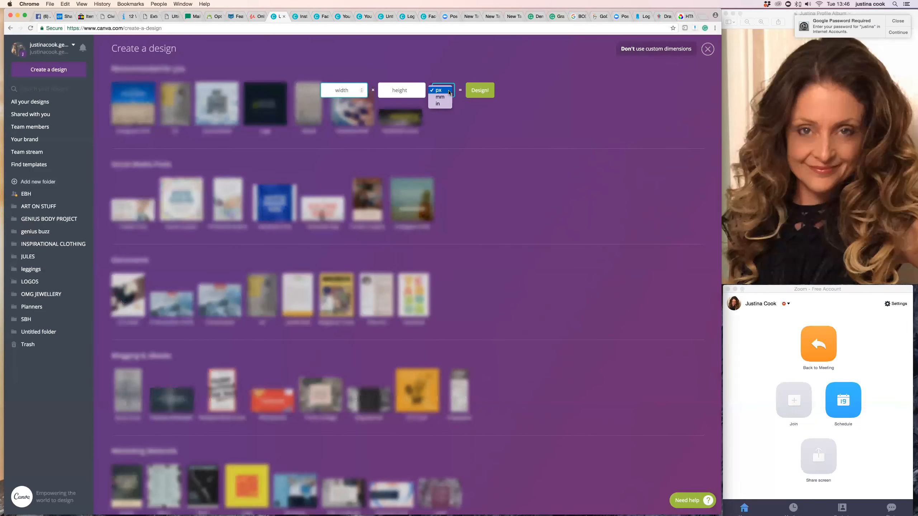
left_click(487, 118)
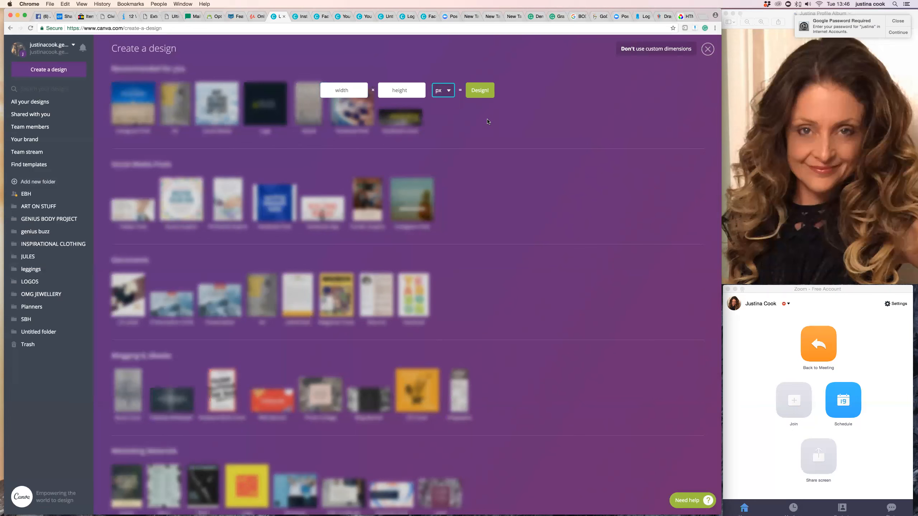
left_click(705, 50)
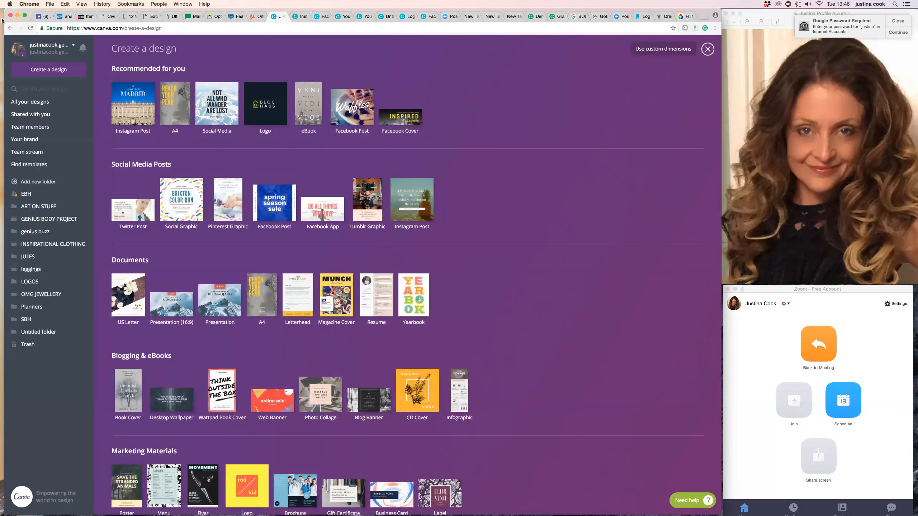
Create an Instagram Post design and apply the "You're doing A-OK!" layout from the Canva layouts.
left_click(130, 103)
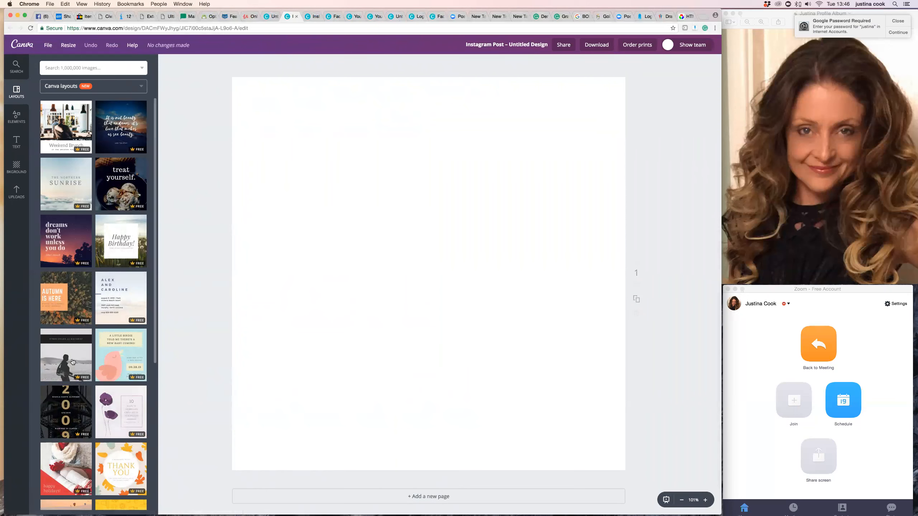
scroll(83, 282, "down", 3)
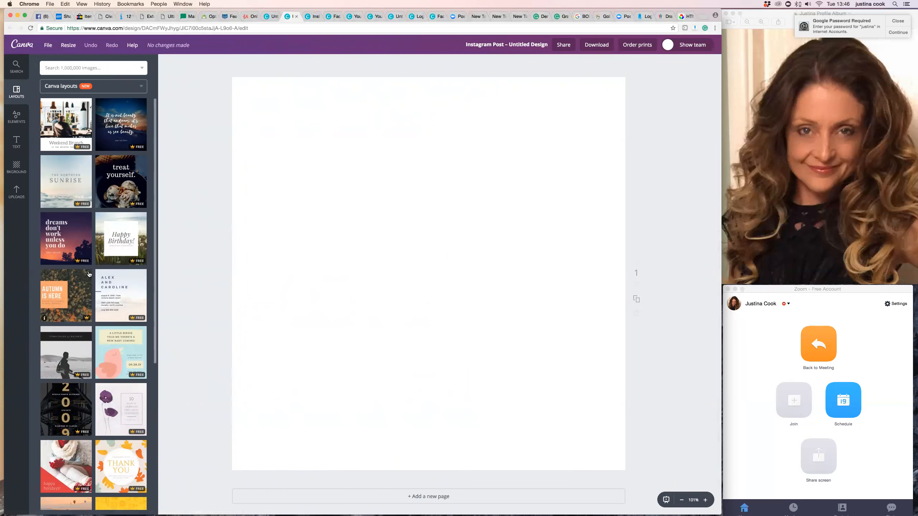
scroll(89, 273, "down", 10)
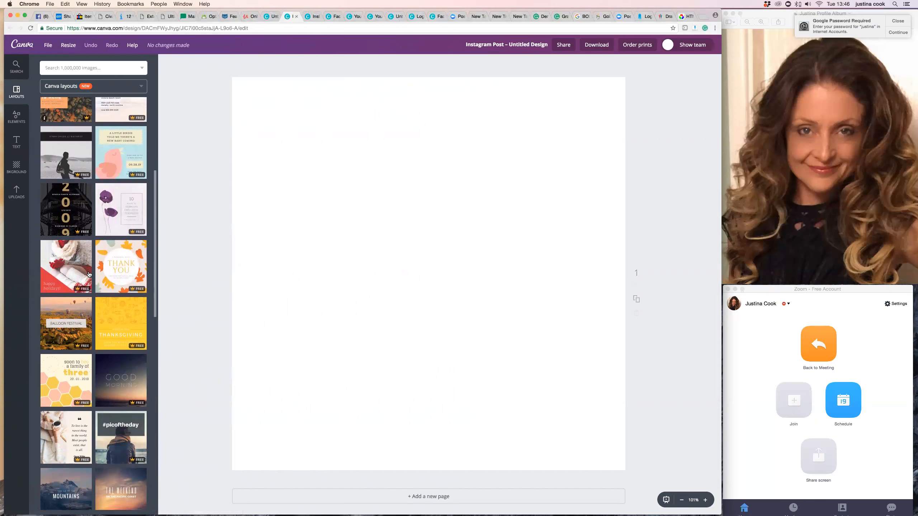
scroll(89, 274, "down", 4)
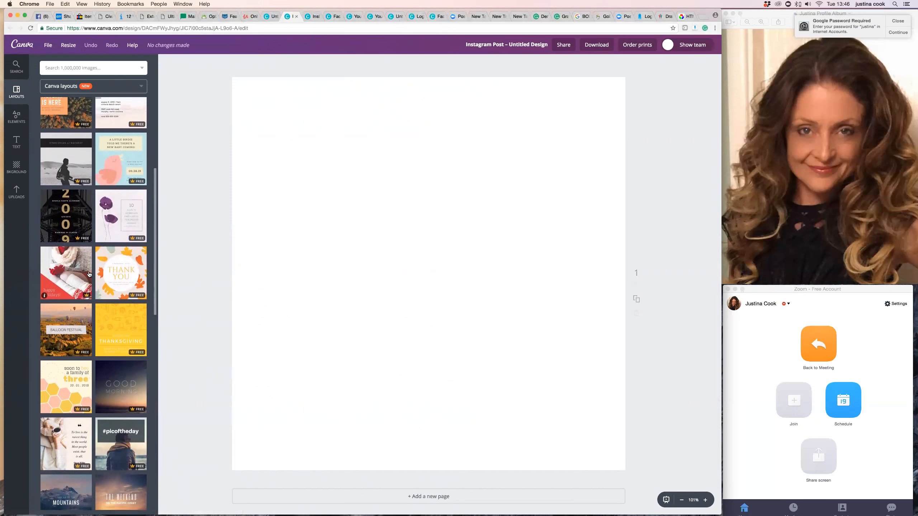
scroll(89, 274, "down", 4)
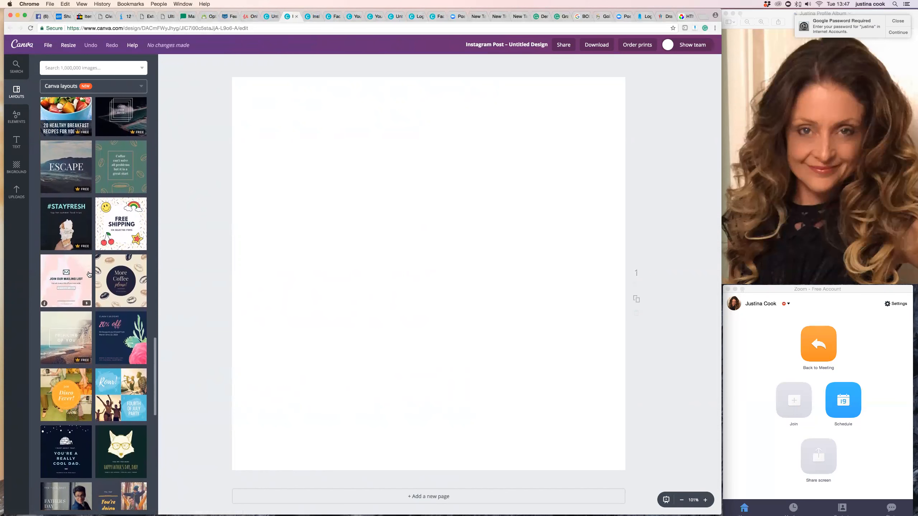
scroll(89, 275, "down", 3)
scroll(90, 275, "down", 2)
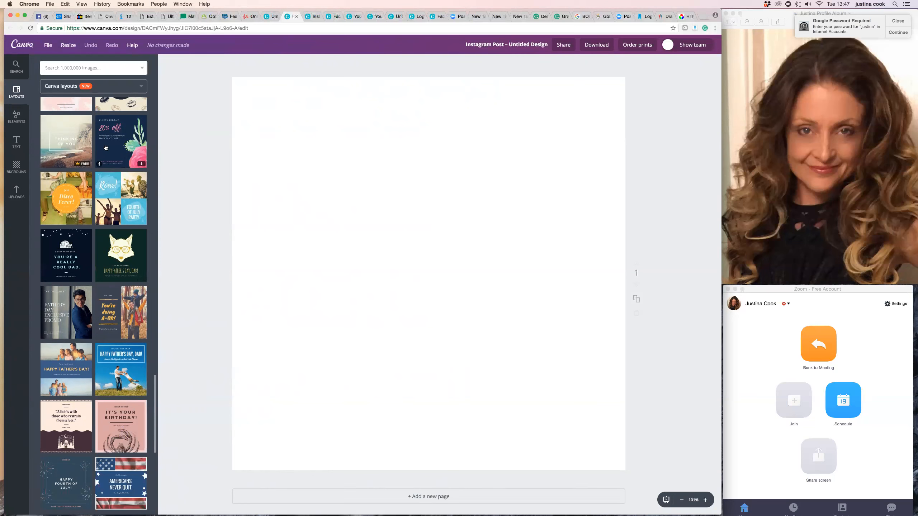
scroll(70, 159, "up", 3)
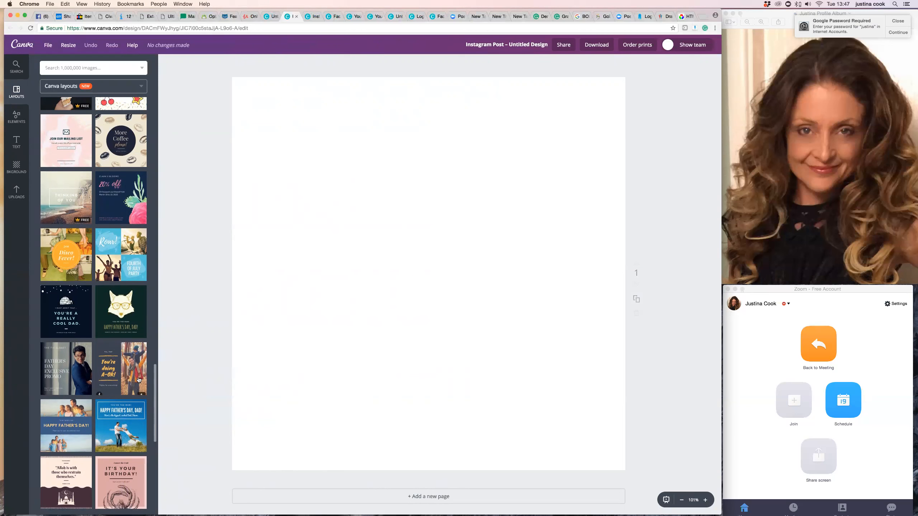
left_click(138, 380)
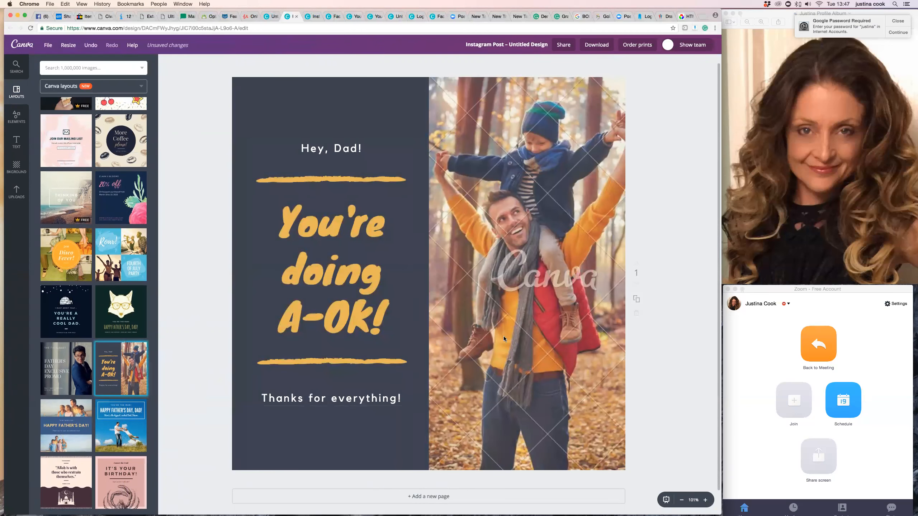
Delete the image of the man carrying a child from the layout and undo the deletion.
scroll(505, 338, "down", 1)
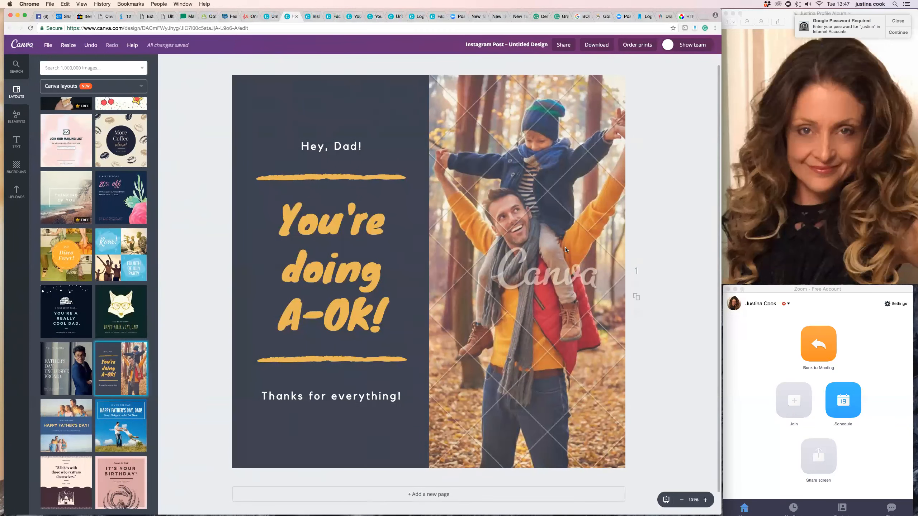
left_click(516, 123)
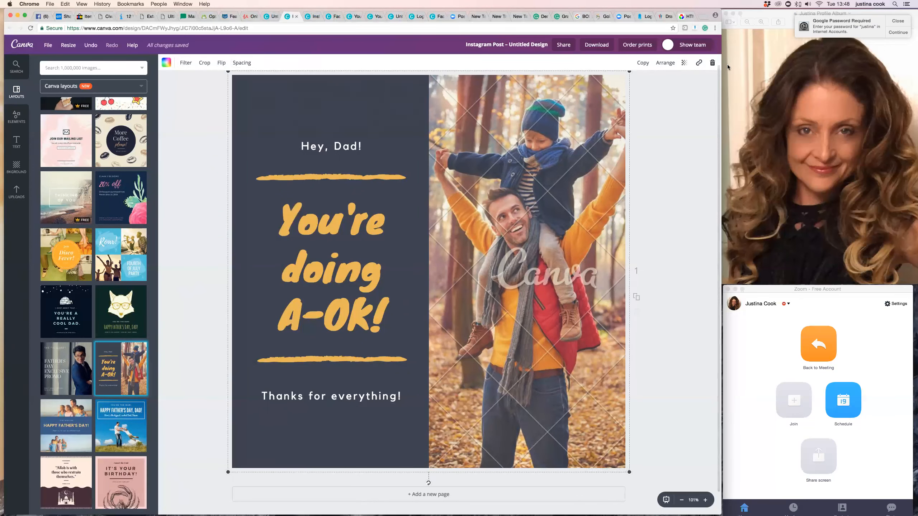
left_click(713, 64)
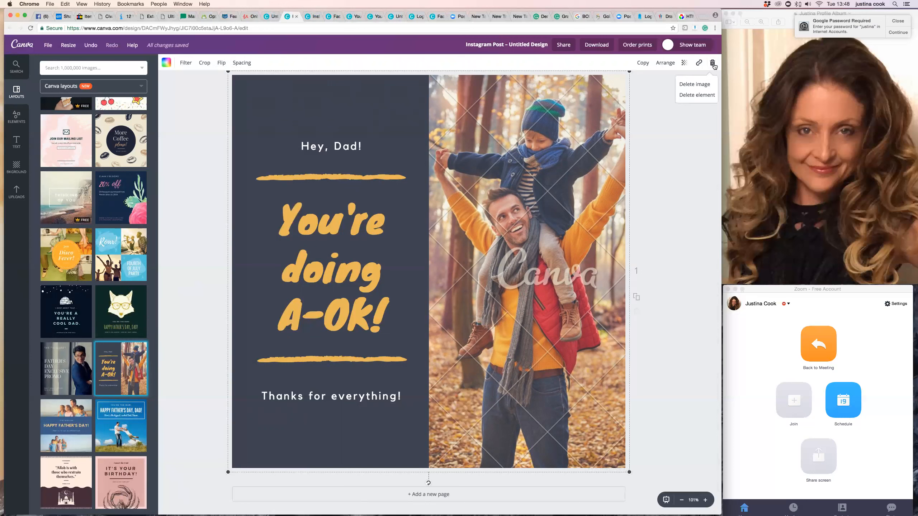
left_click(694, 85)
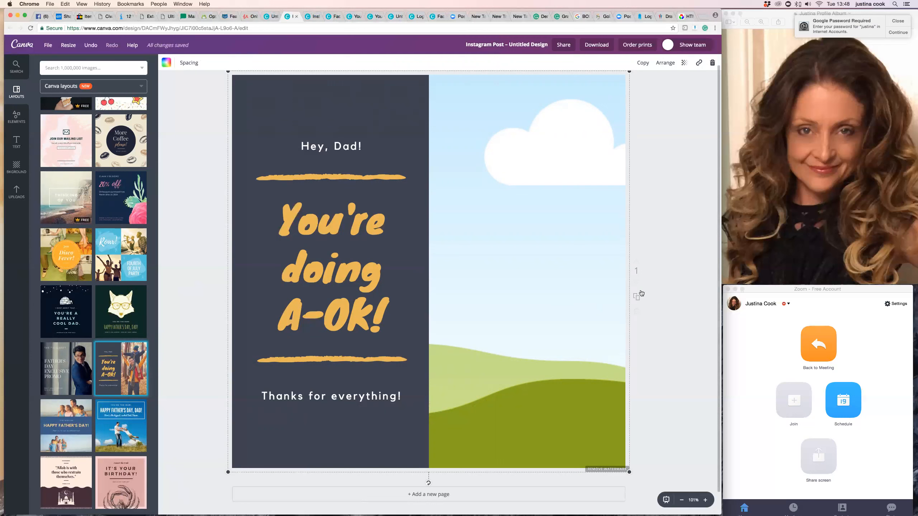
left_click(90, 46)
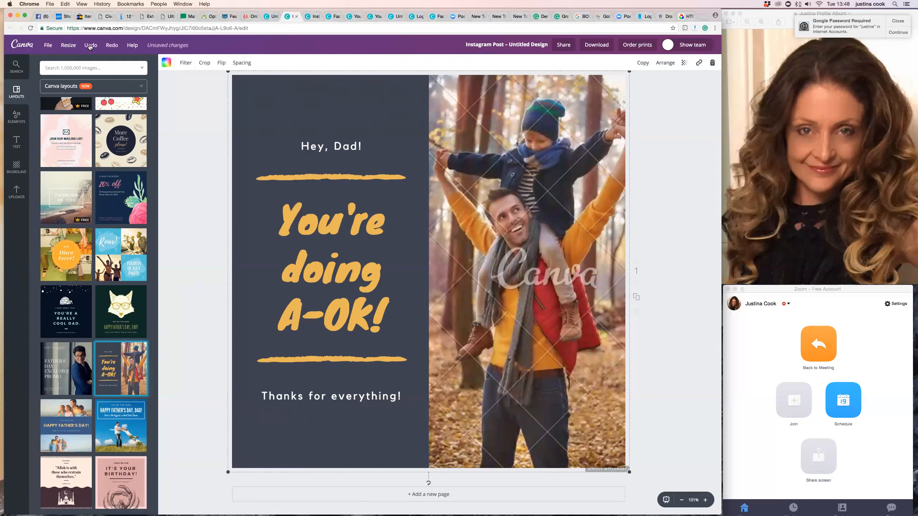
Examine the font, size and color choices available for the "Hey, Dad!" text.
left_click(346, 150)
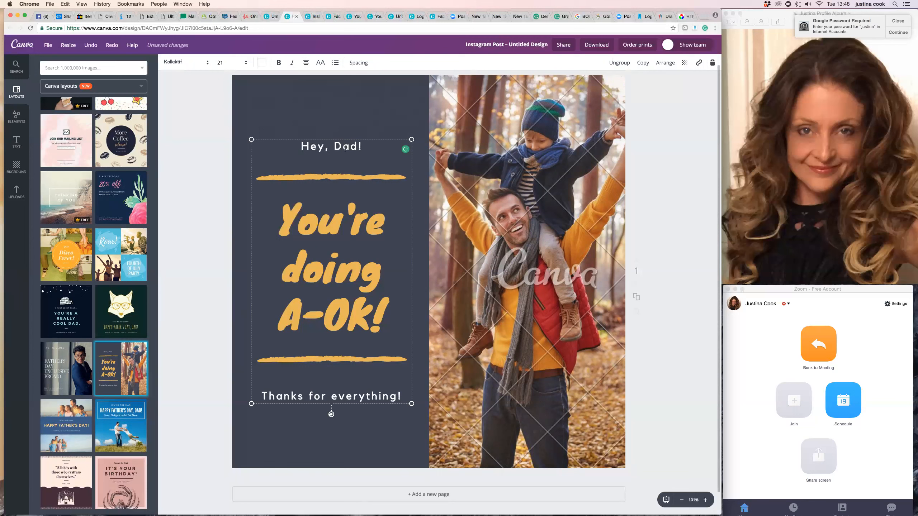
left_click(201, 65)
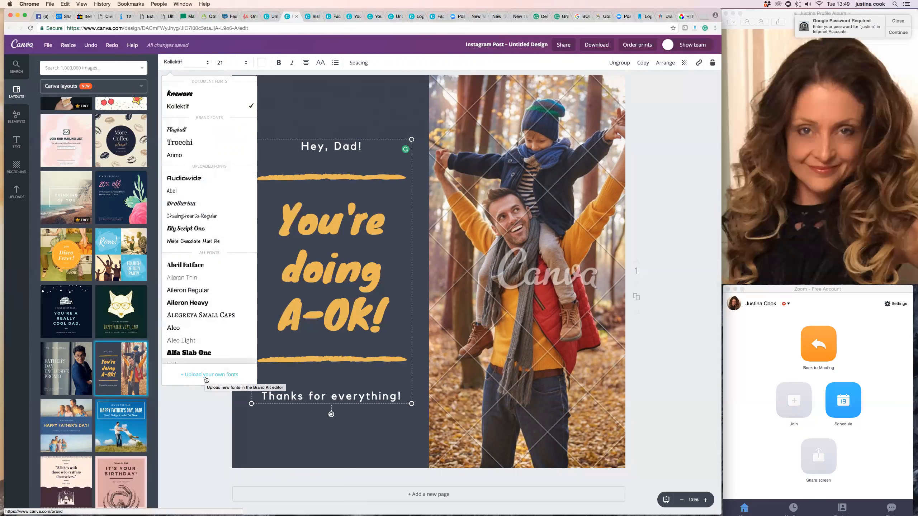
left_click(234, 64)
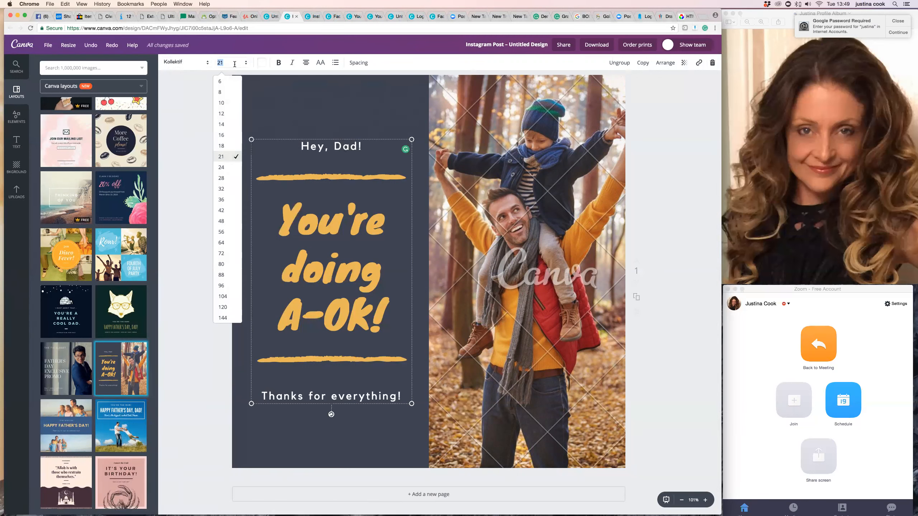
left_click(262, 63)
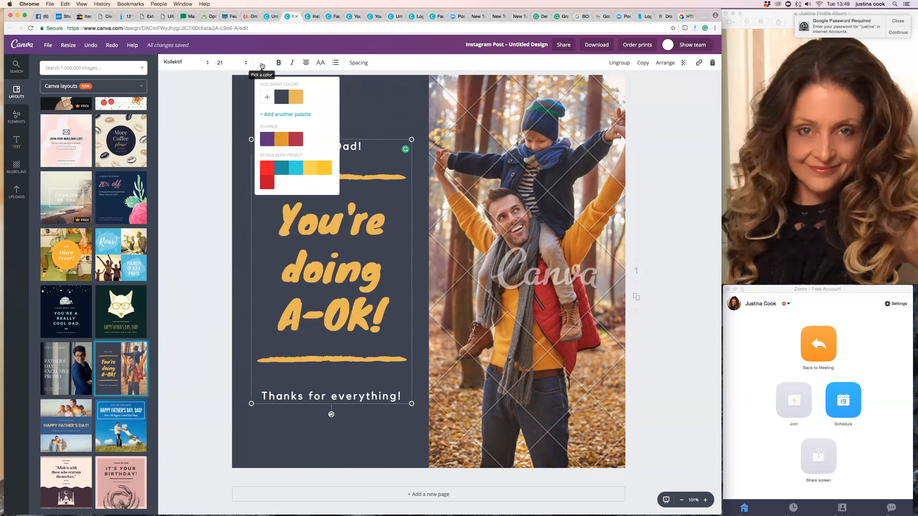
Switch the "Hey, Dad!" text to uppercase and back to its original capitalization.
left_click(321, 64)
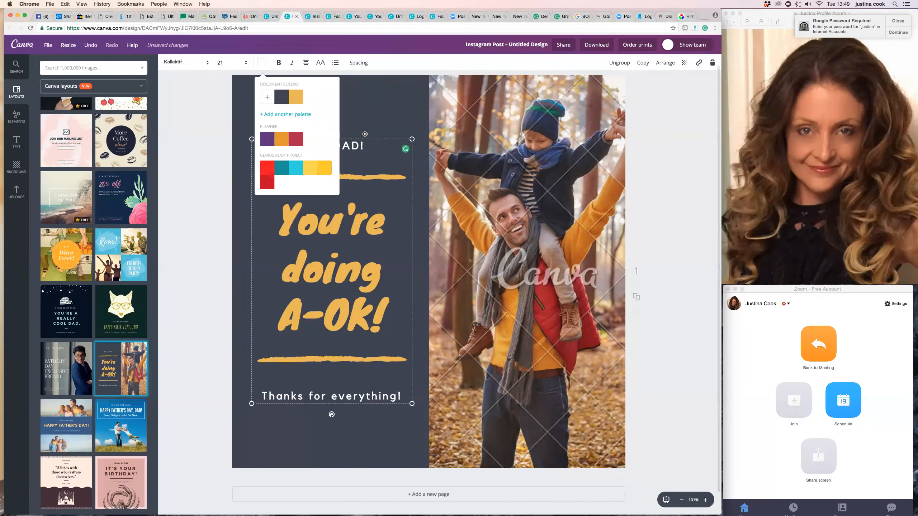
left_click(339, 116)
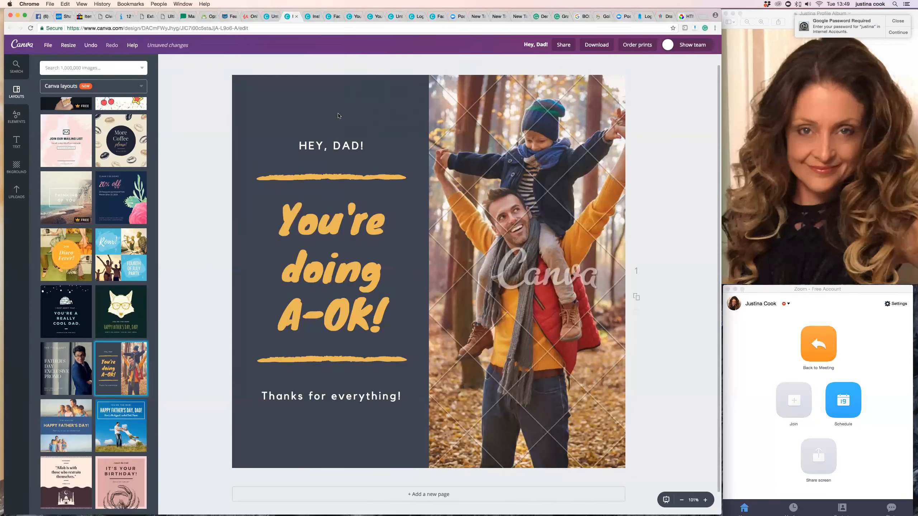
left_click(333, 152)
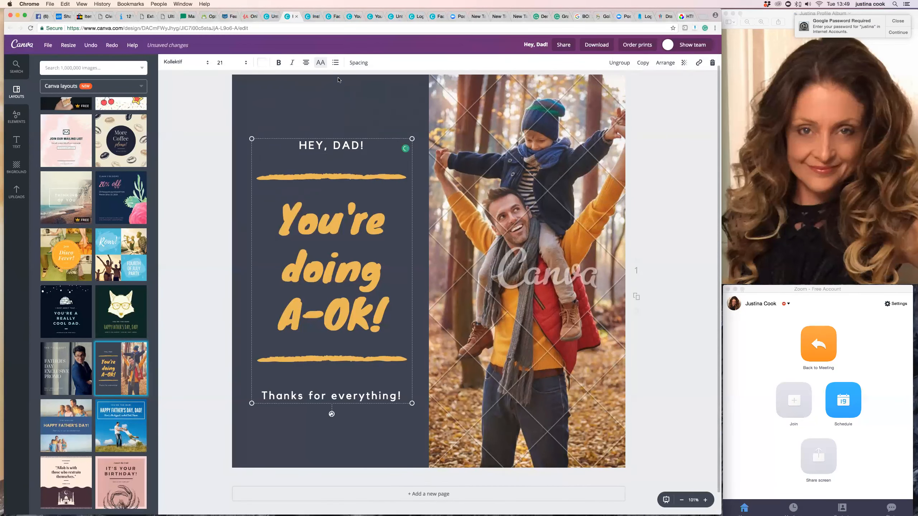
left_click(320, 64)
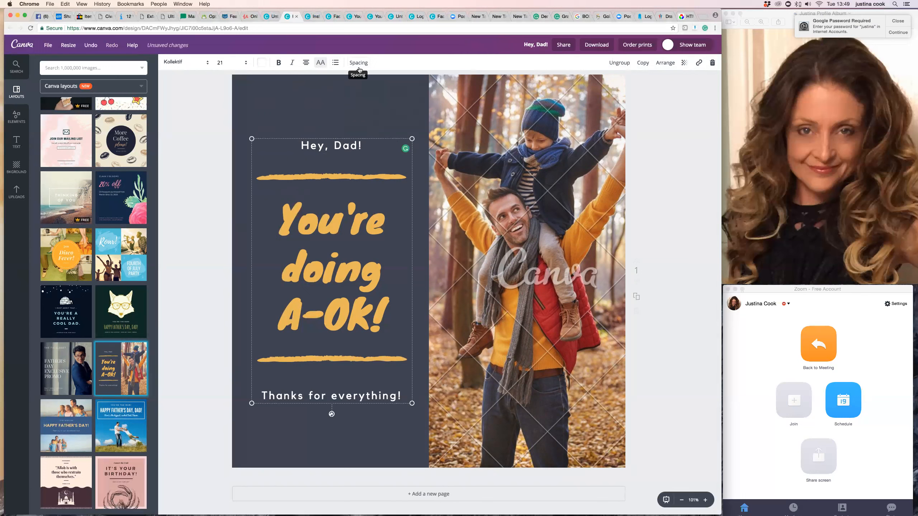
Examine the font list, color palettes and custom color wheel for the "You're doing A-OK!" text, and deselect it.
left_click(336, 226)
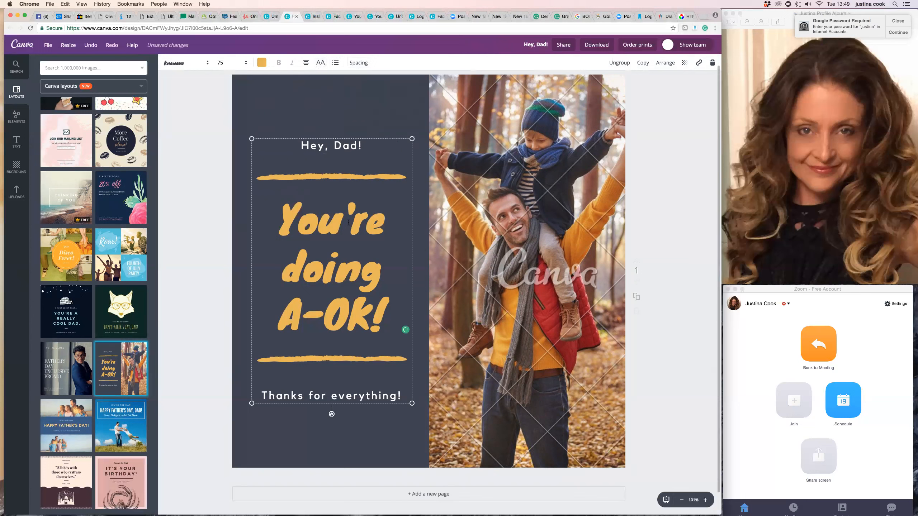
left_click(192, 64)
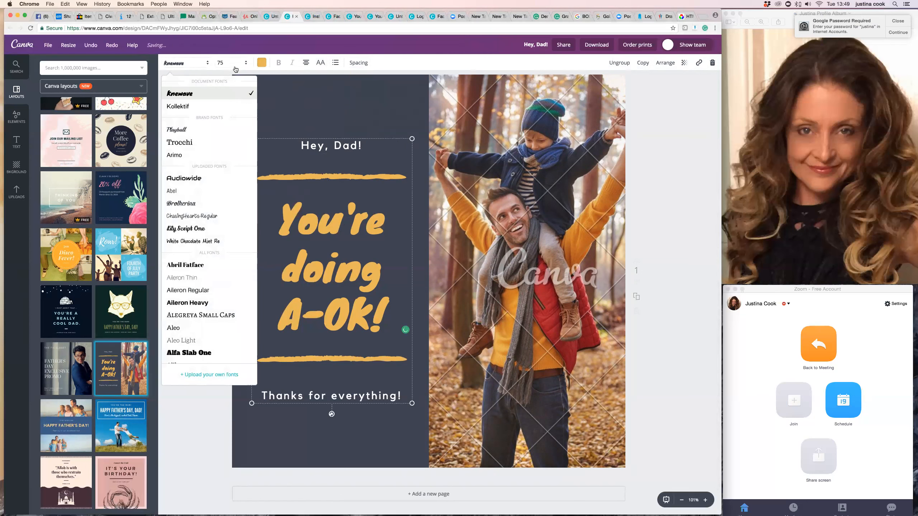
left_click(262, 62)
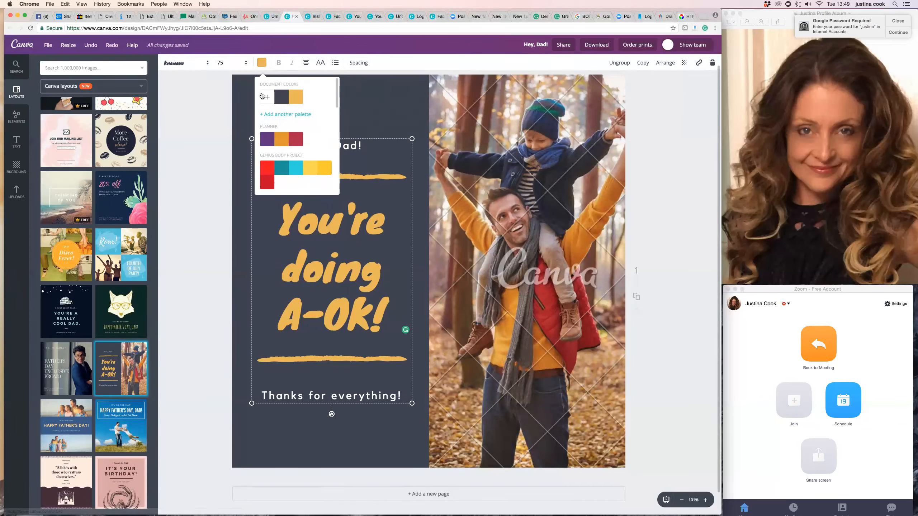
left_click(267, 98)
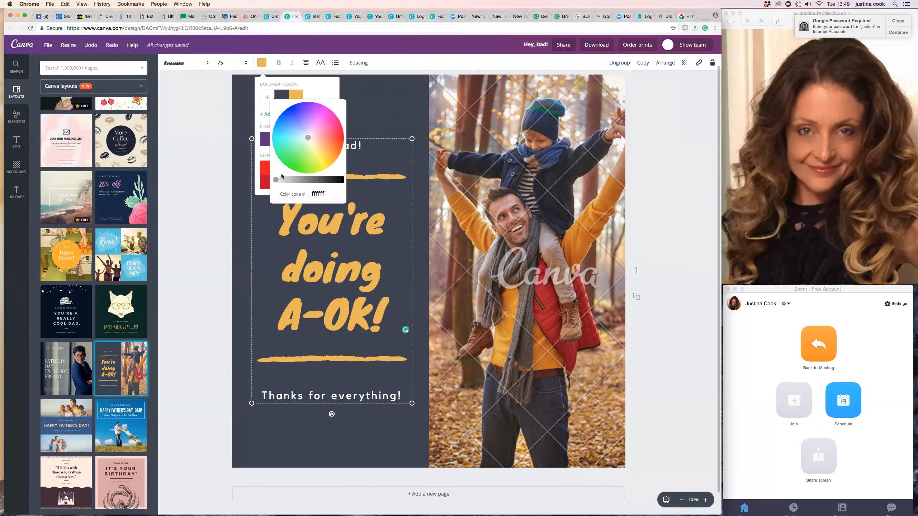
scroll(332, 191, "down", 1)
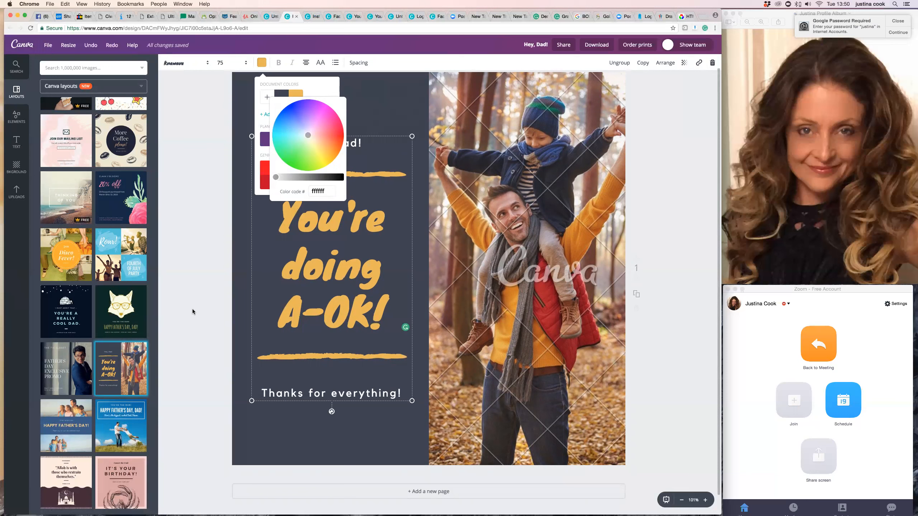
left_click(197, 285)
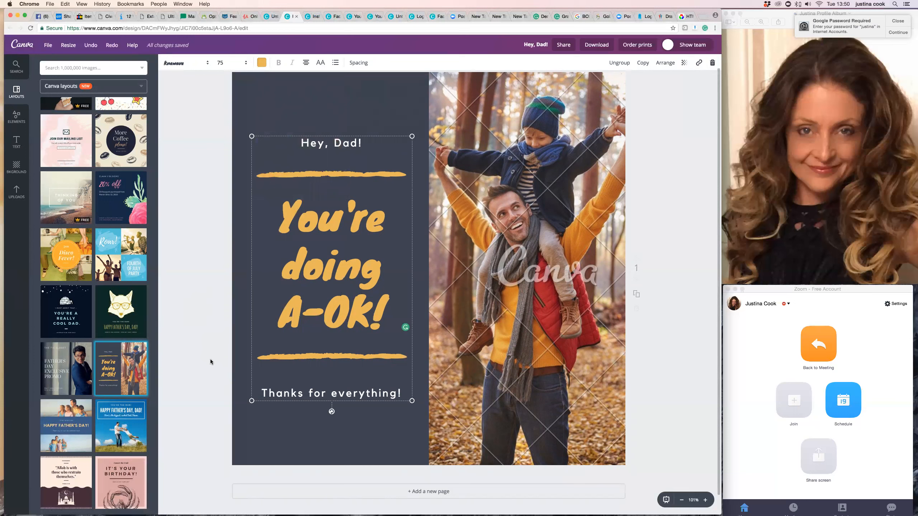
left_click(204, 341)
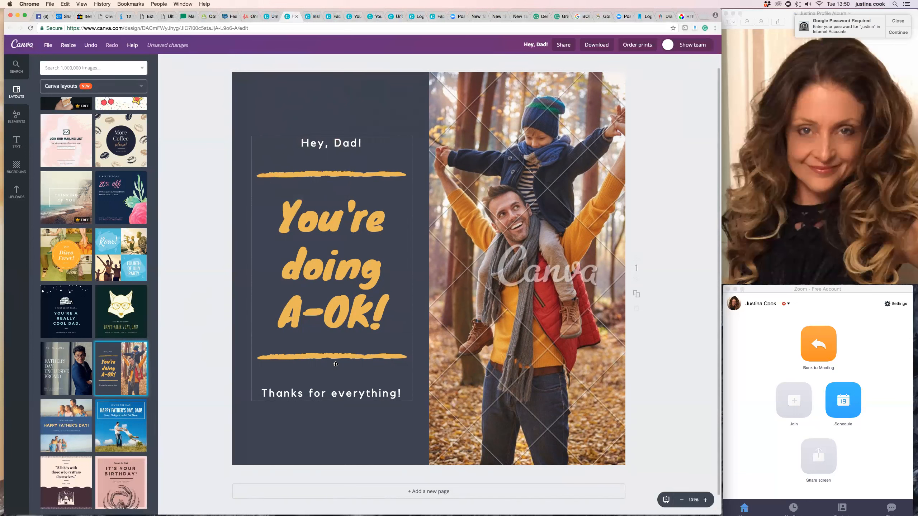
Recolor the design's dark background to the purple of the Planner palette and set its transparency to 100.
left_click(371, 442)
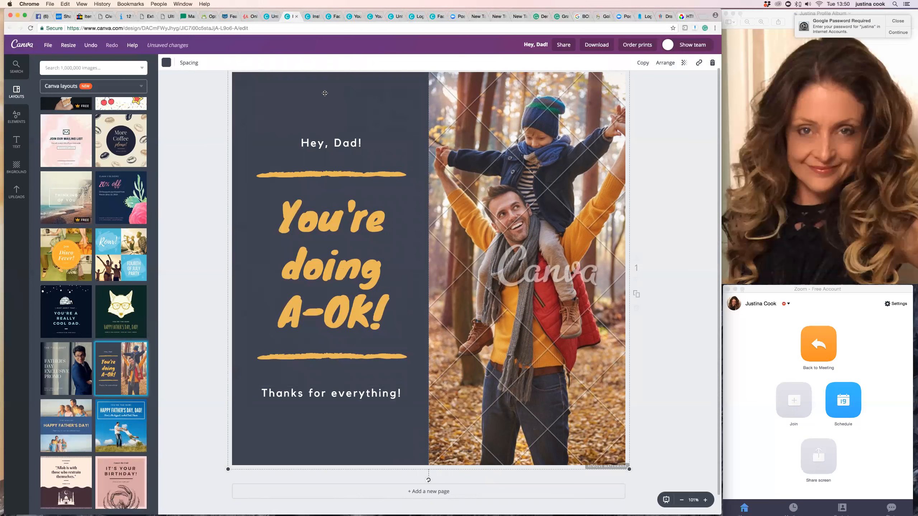
scroll(253, 134, "up", 2)
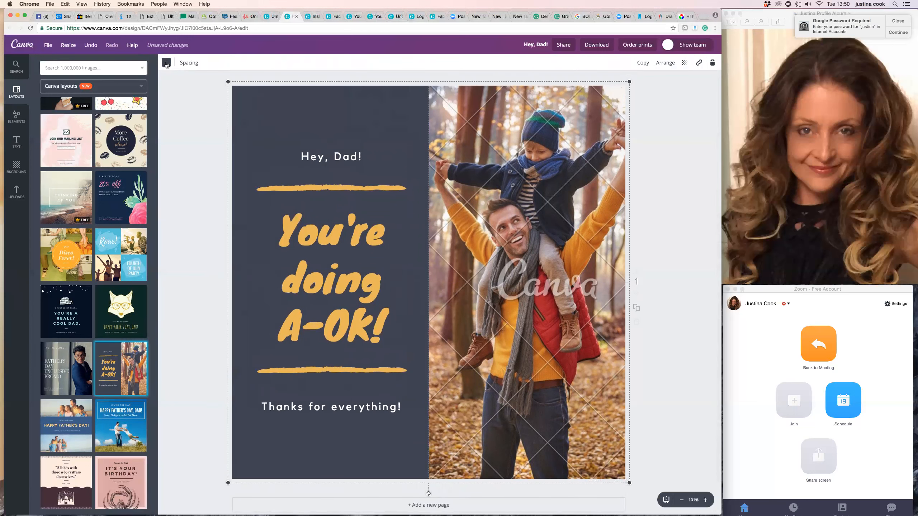
left_click(167, 65)
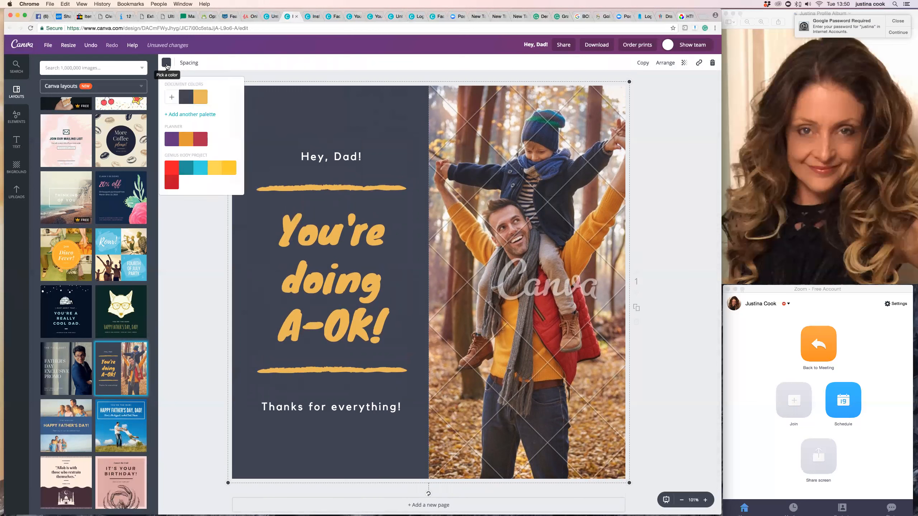
left_click(174, 140)
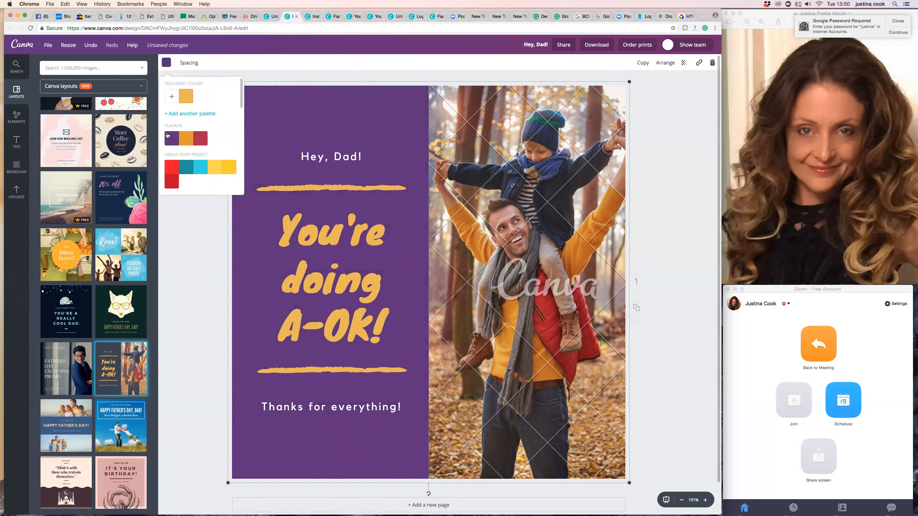
left_click(684, 63)
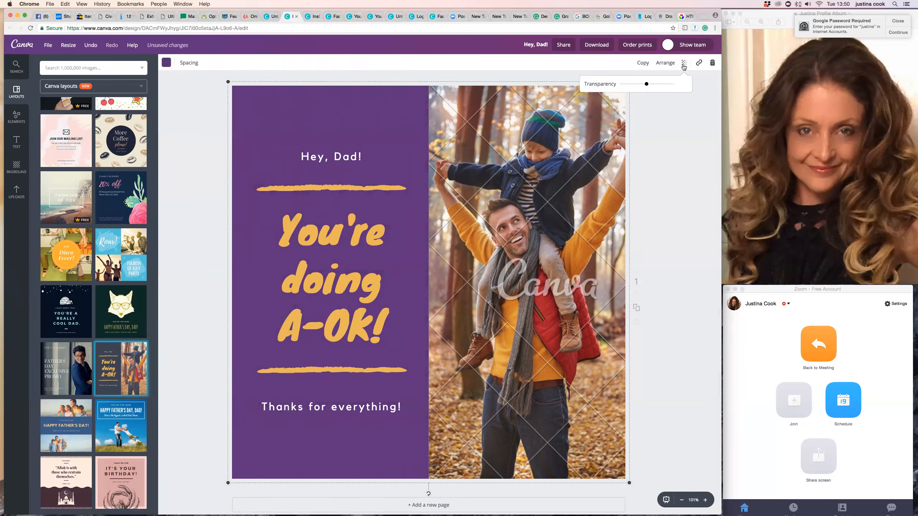
left_click_drag(661, 86, 672, 85)
mouse_move(672, 86)
left_mouse_down()
mouse_move(655, 87)
mouse_move(677, 87)
left_mouse_up()
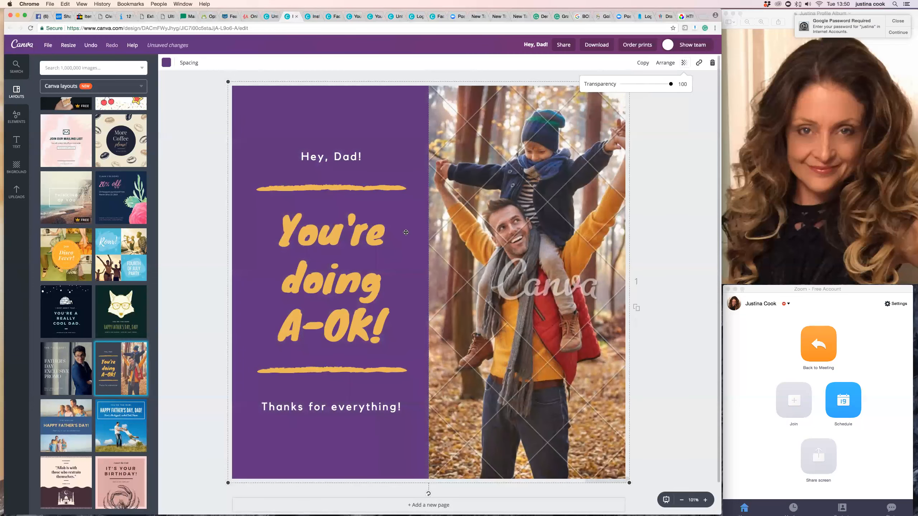
Add a blank second page below the "Hey, Dad!" design.
scroll(380, 300, "down", 1)
scroll(379, 301, "down", 1)
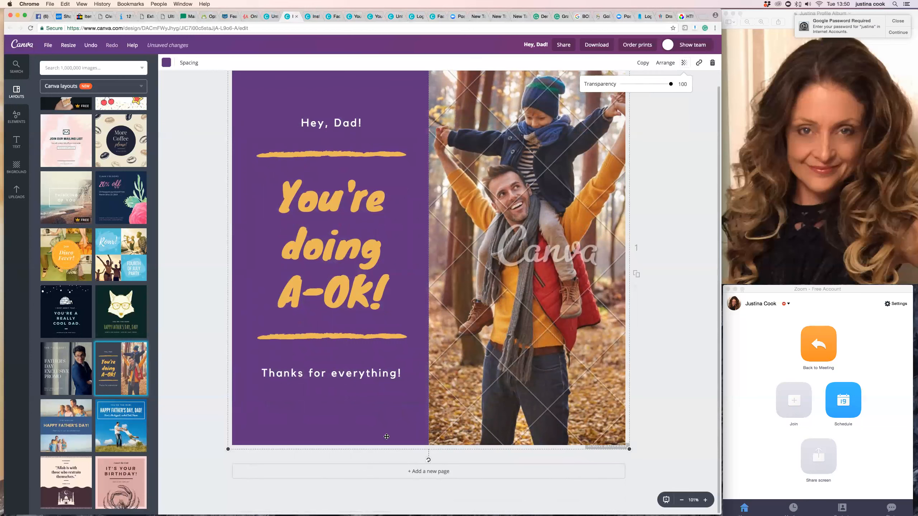
left_click(434, 472)
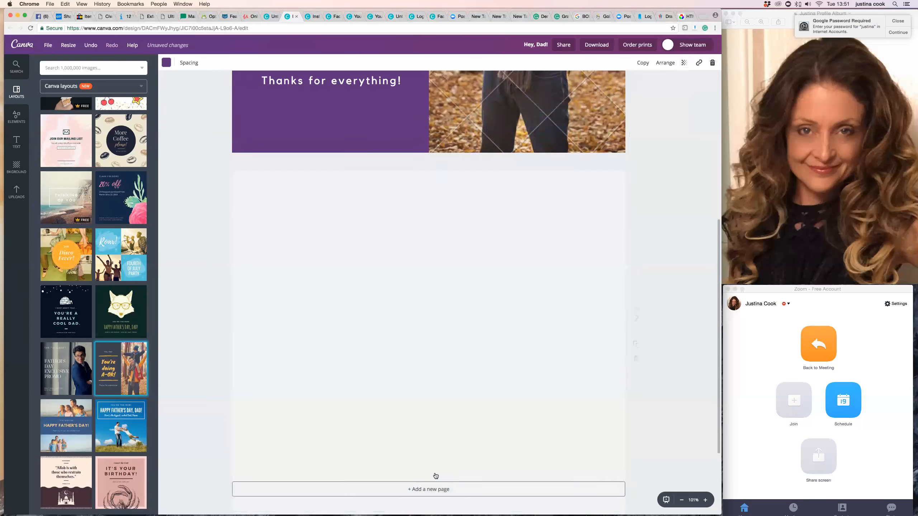
scroll(473, 435, "up", 2)
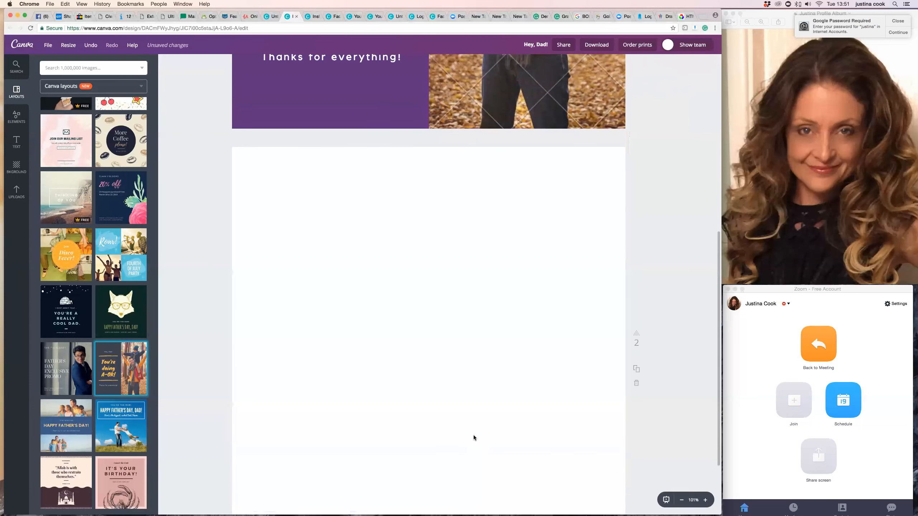
scroll(413, 353, "up", 3)
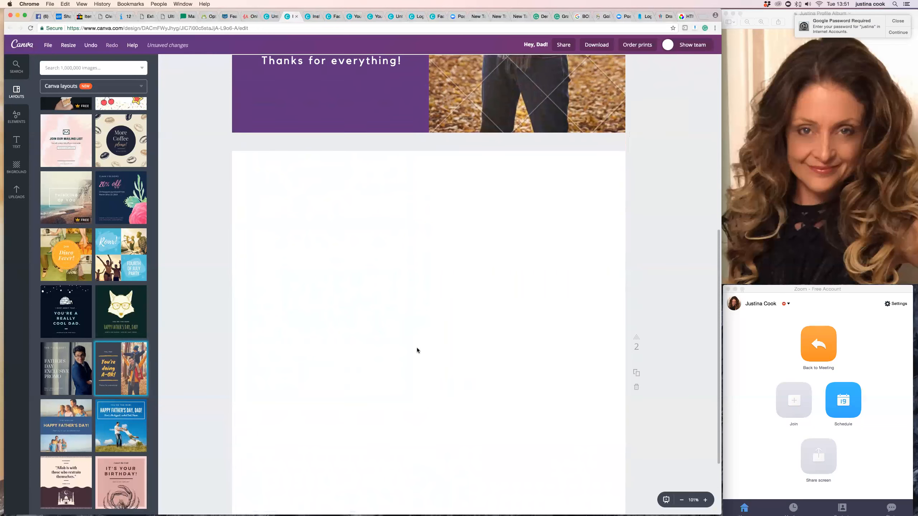
scroll(412, 353, "up", 7)
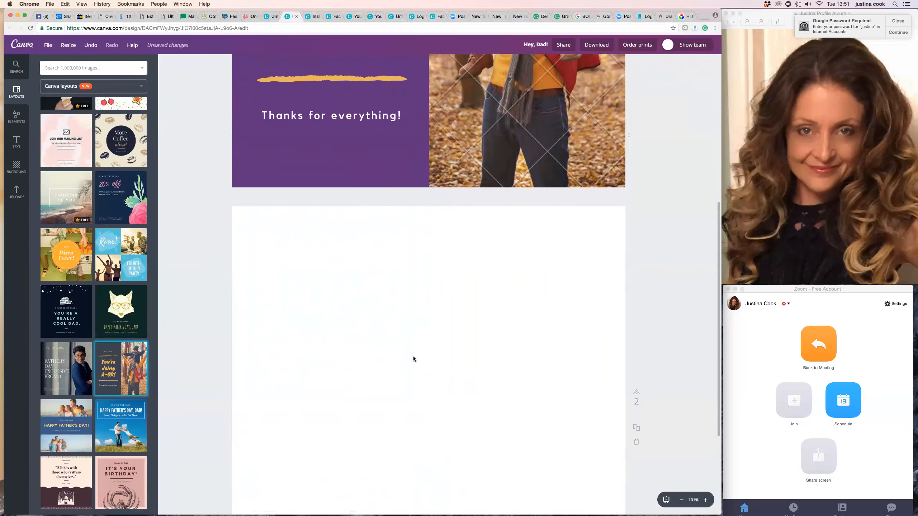
scroll(411, 360, "down", 2)
scroll(411, 362, "down", 1)
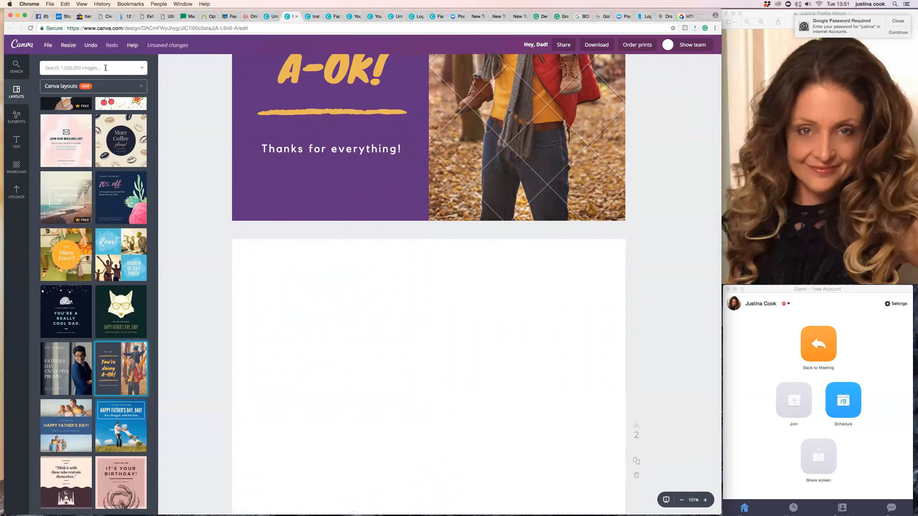
Search the image library for "dad" and add the photo of a boy on his father's back to the blank page.
left_click(105, 69)
type("da")
key("Return")
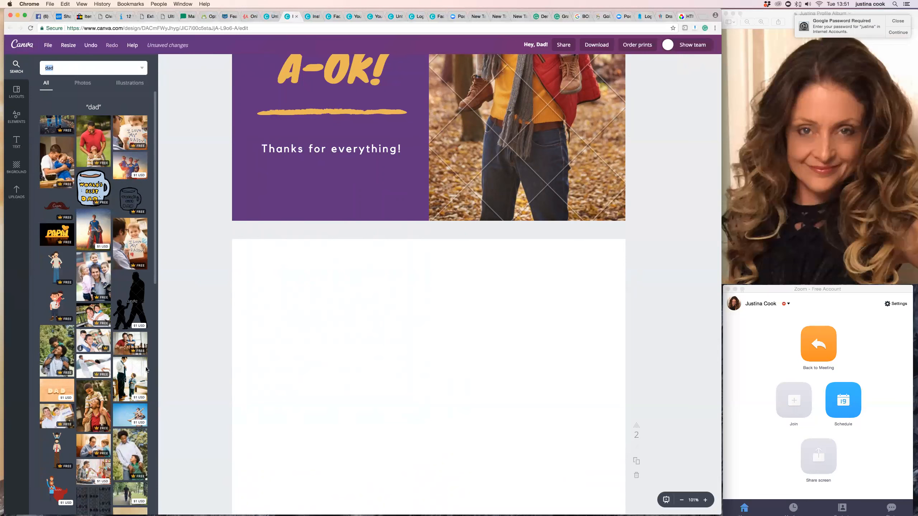
left_click(95, 344)
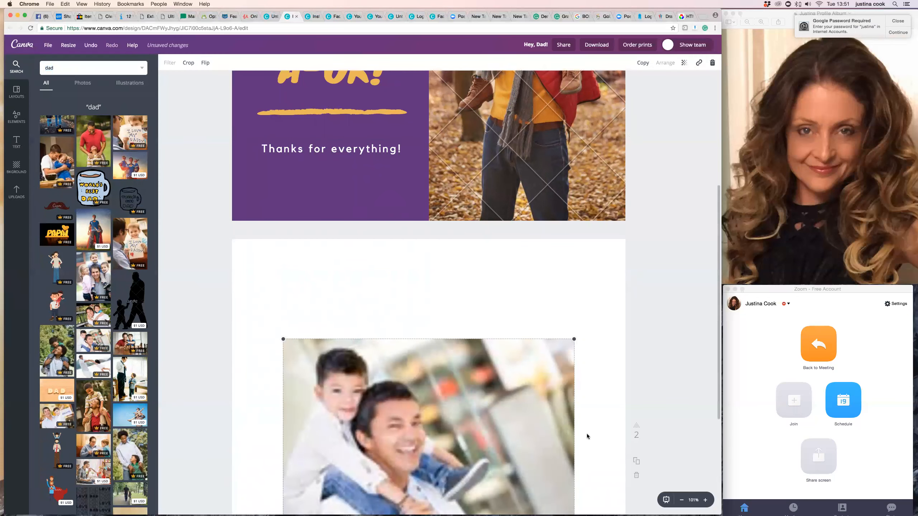
Enlarge the father-and-son photo until it fills the whole second page, and shift it so both faces are in view.
scroll(467, 425, "down", 3)
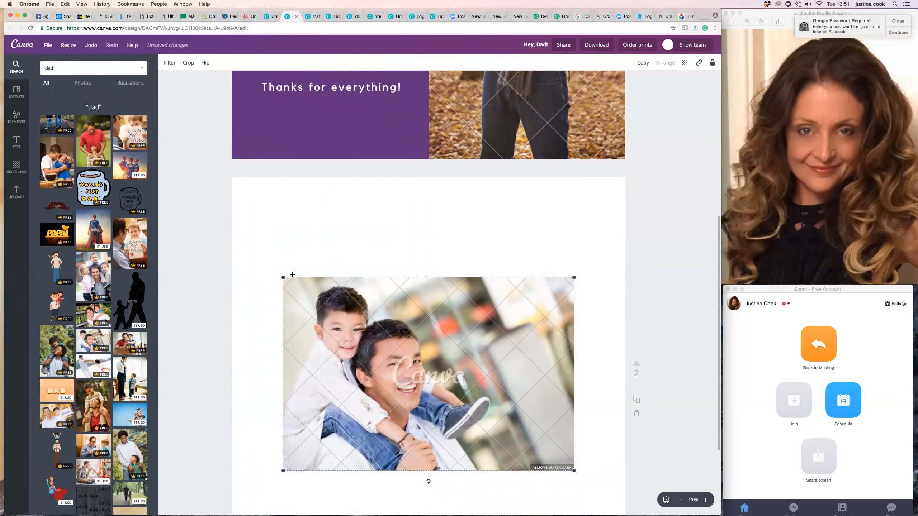
left_click_drag(283, 278, 247, 219)
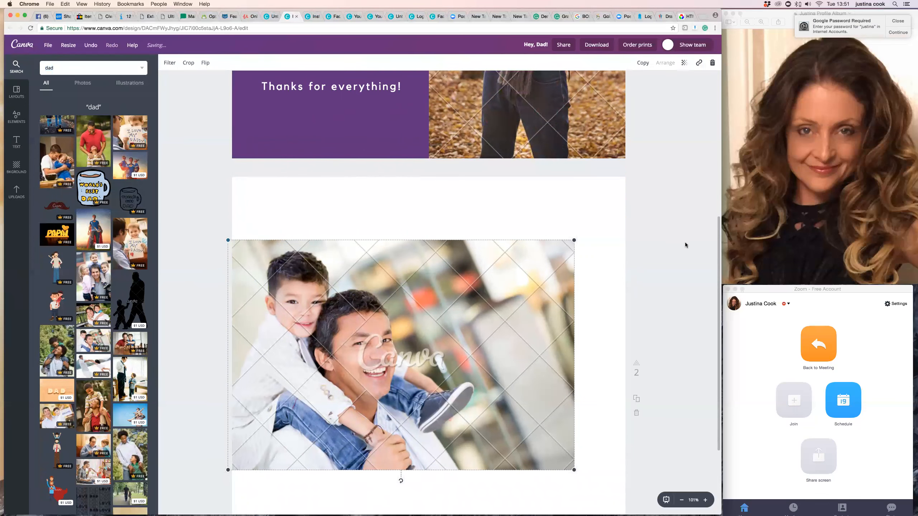
left_click_drag(574, 240, 664, 164)
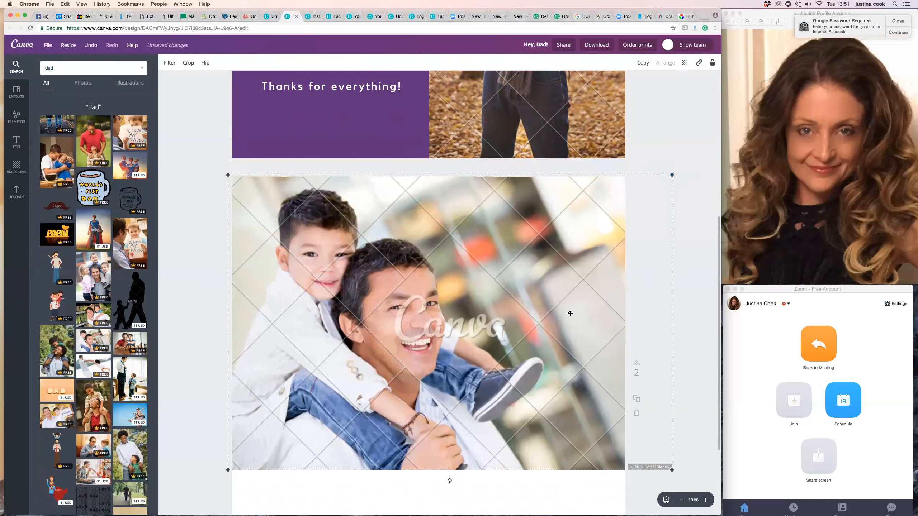
scroll(569, 313, "down", 3)
left_click_drag(672, 375, 703, 394)
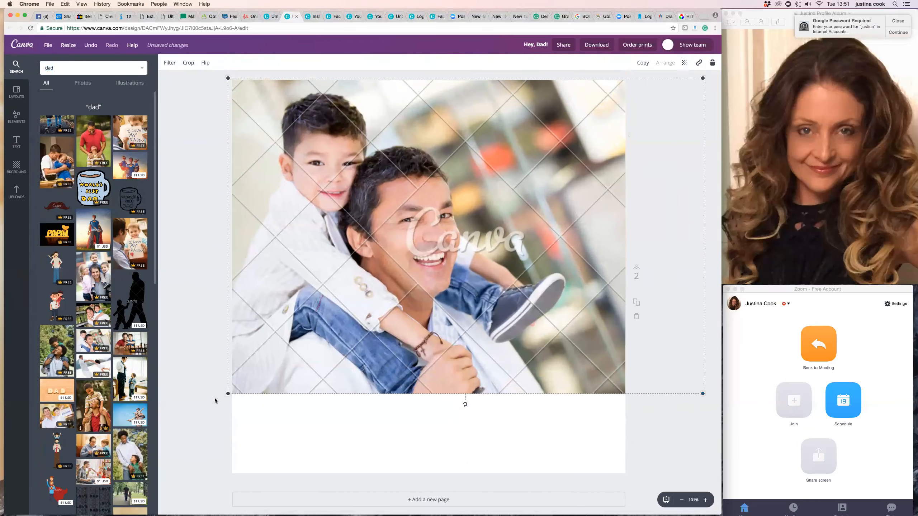
left_click_drag(227, 393, 110, 515)
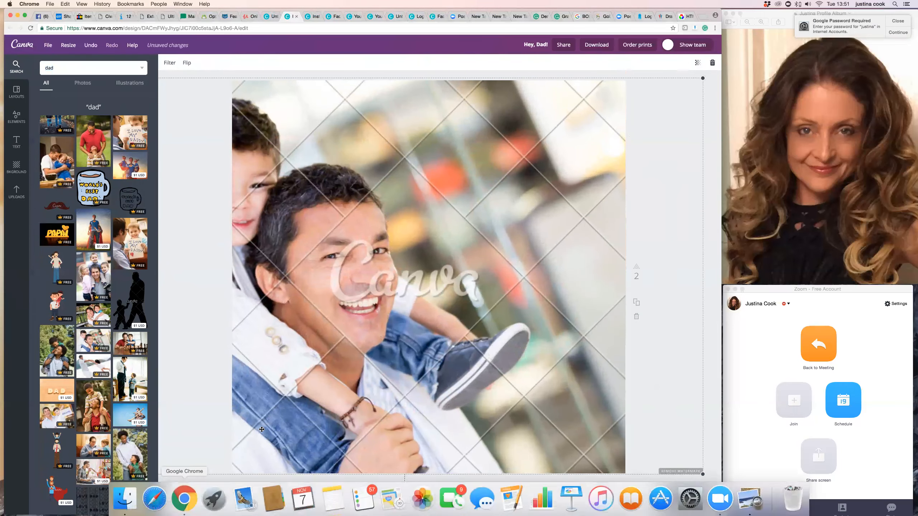
left_click_drag(322, 419, 370, 421)
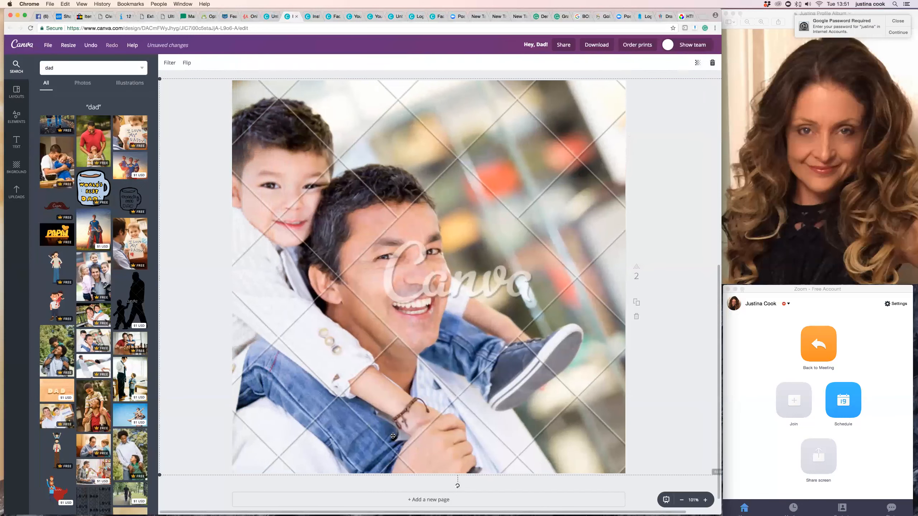
Flip the father-and-son photo horizontally and reposition it so the faces sit on the right half of the page.
left_click(187, 63)
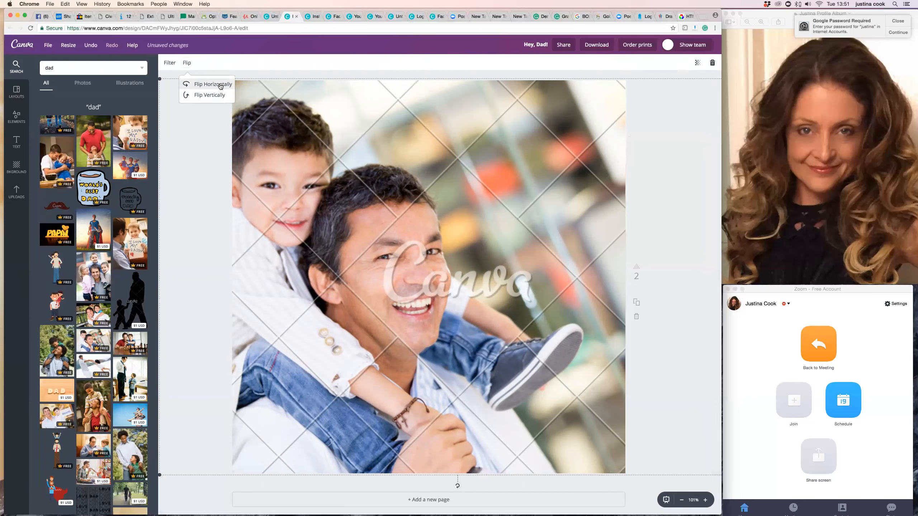
left_click(208, 83)
left_click_drag(542, 275, 518, 276)
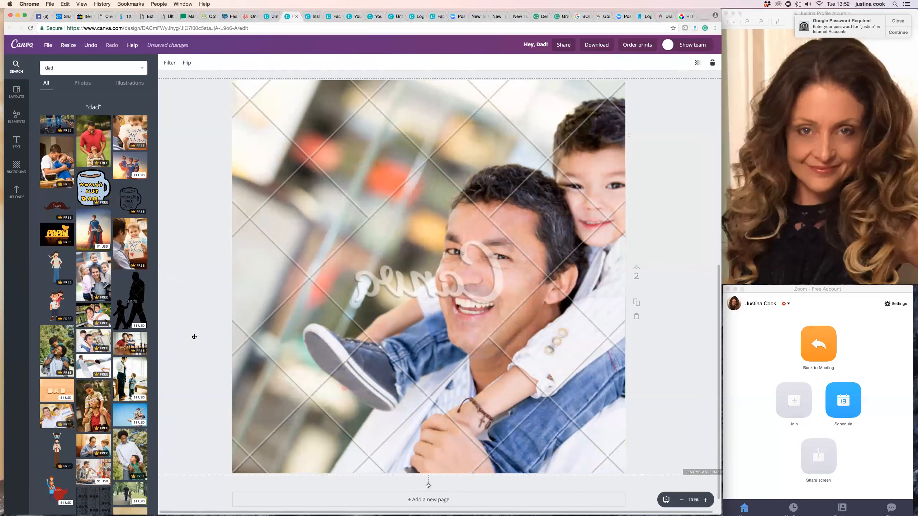
scroll(195, 337, "up", 6)
scroll(194, 337, "down", 6)
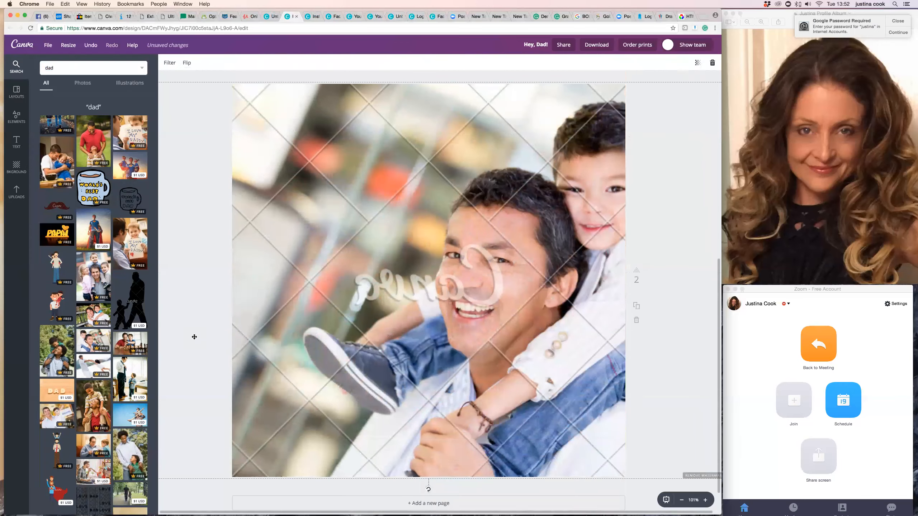
Add a solid square shape and stretch it into a full-height purple panel covering the left part of the second page.
left_click(20, 120)
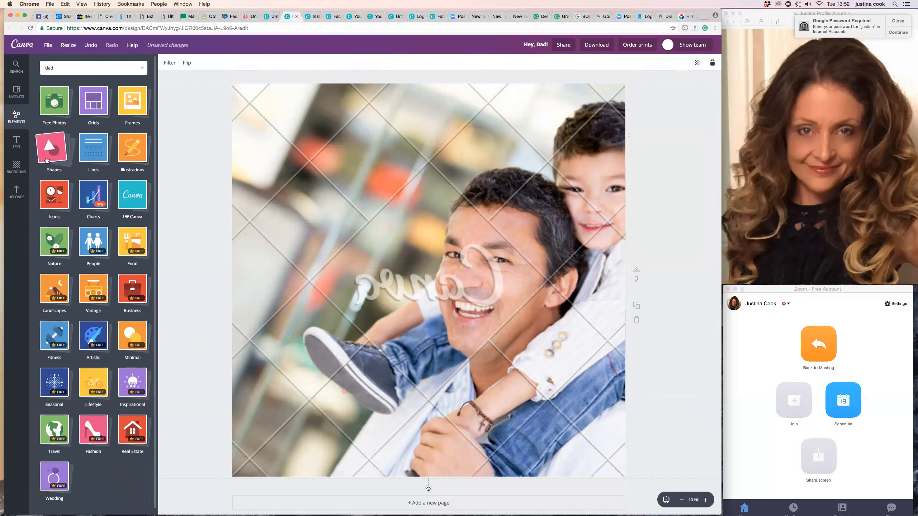
left_click(50, 152)
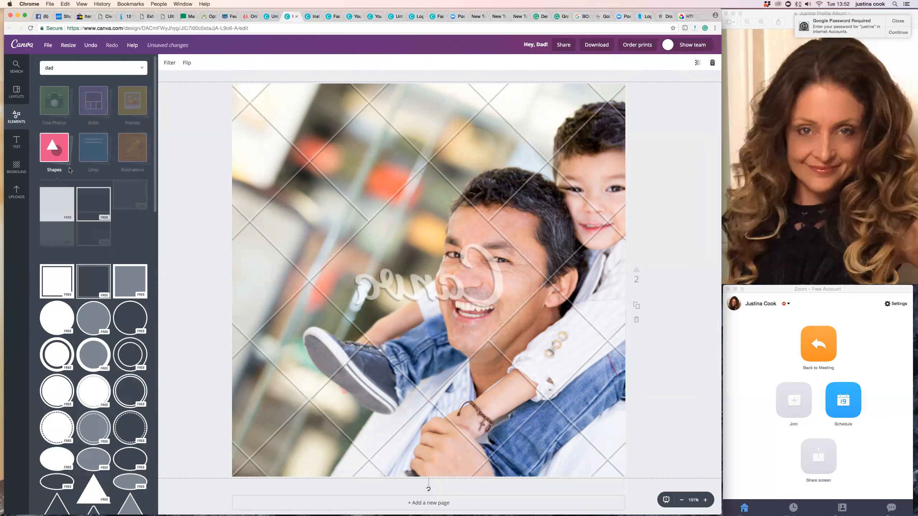
left_click(64, 217)
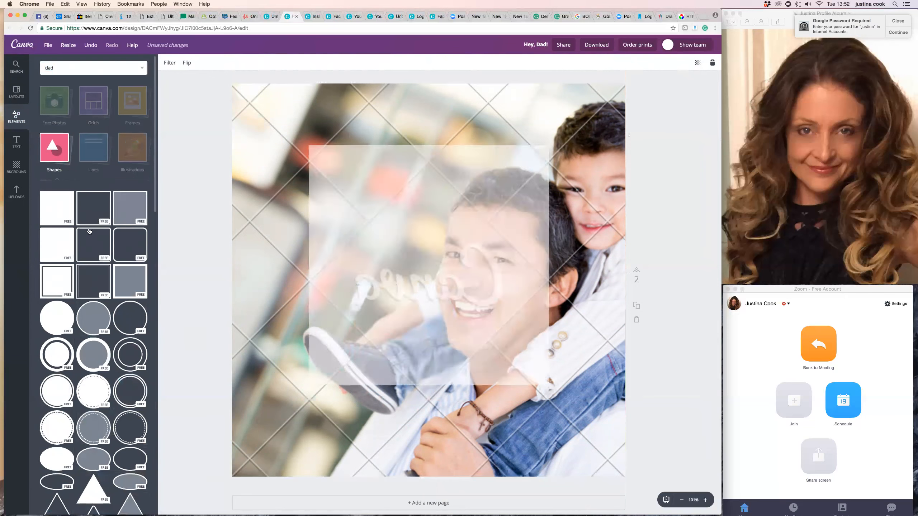
left_click_drag(548, 281, 332, 200)
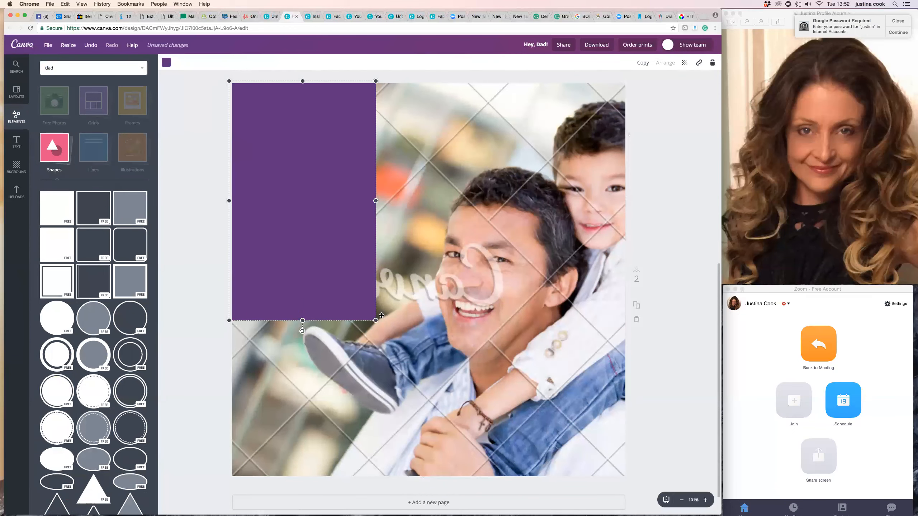
left_click_drag(302, 320, 312, 482)
left_click_drag(376, 281, 408, 281)
left_click(546, 286)
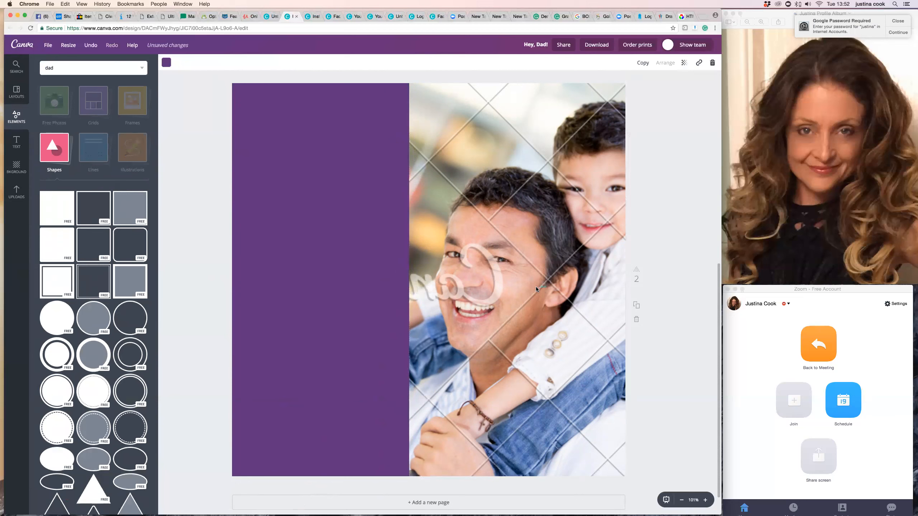
Examine the color palettes available for the purple panel and compare the second page with the original layout above it.
left_click(406, 276)
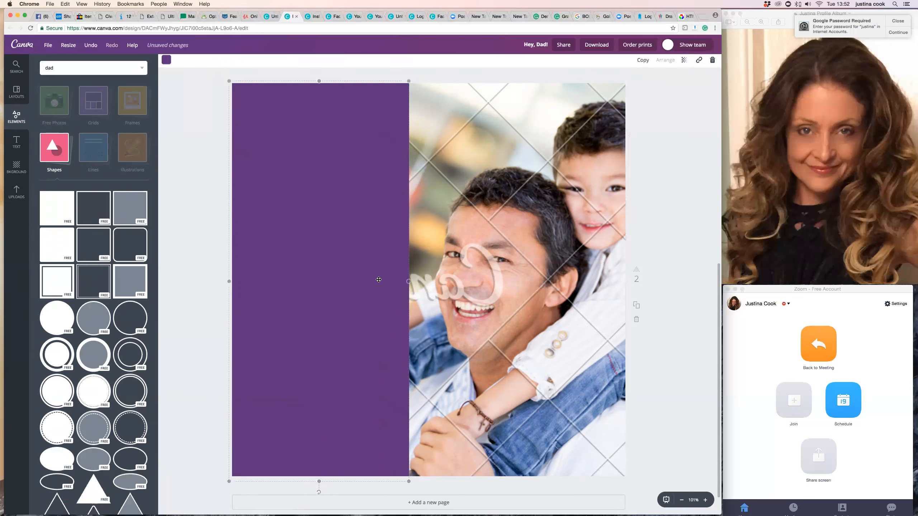
left_click(166, 62)
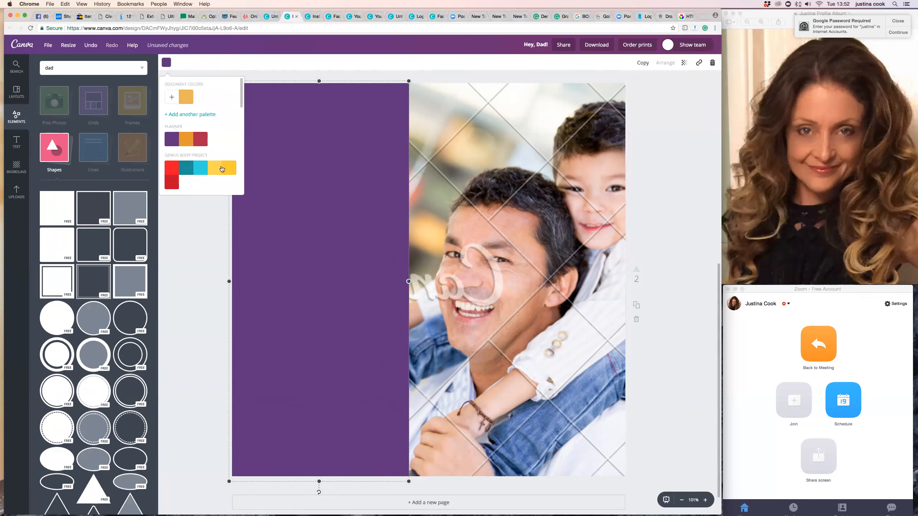
scroll(361, 156, "up", 4)
scroll(364, 157, "down", 4)
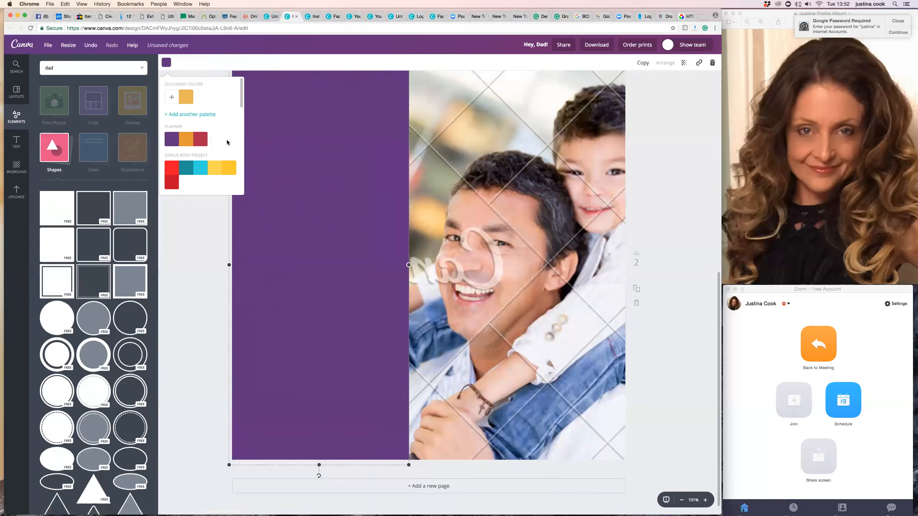
left_click(195, 270)
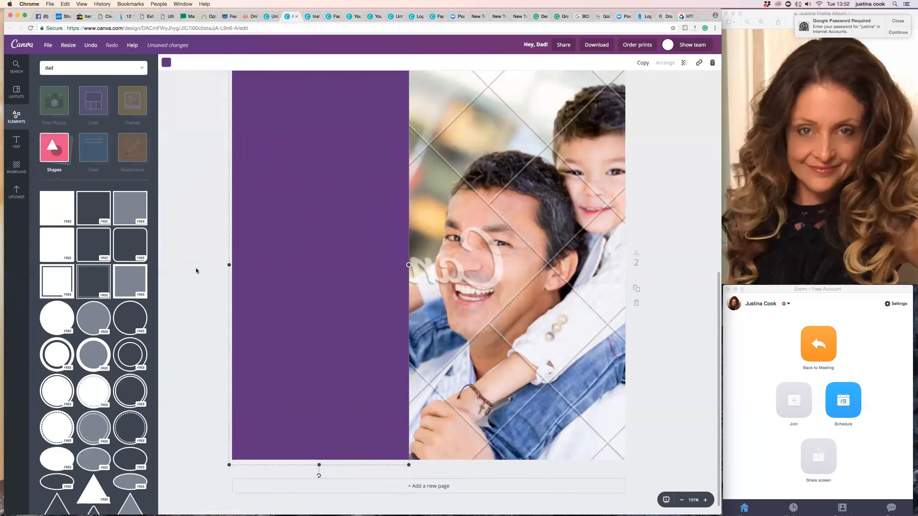
scroll(247, 247, "up", 3)
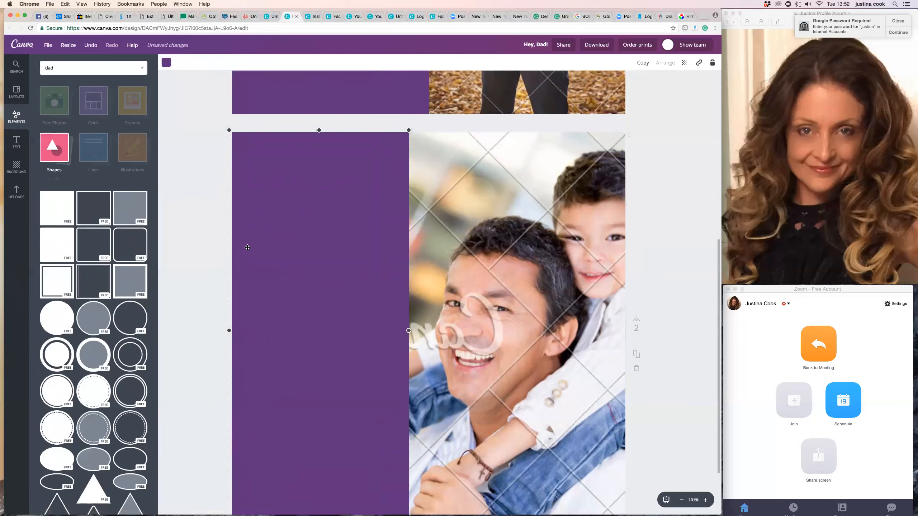
scroll(247, 247, "down", 2)
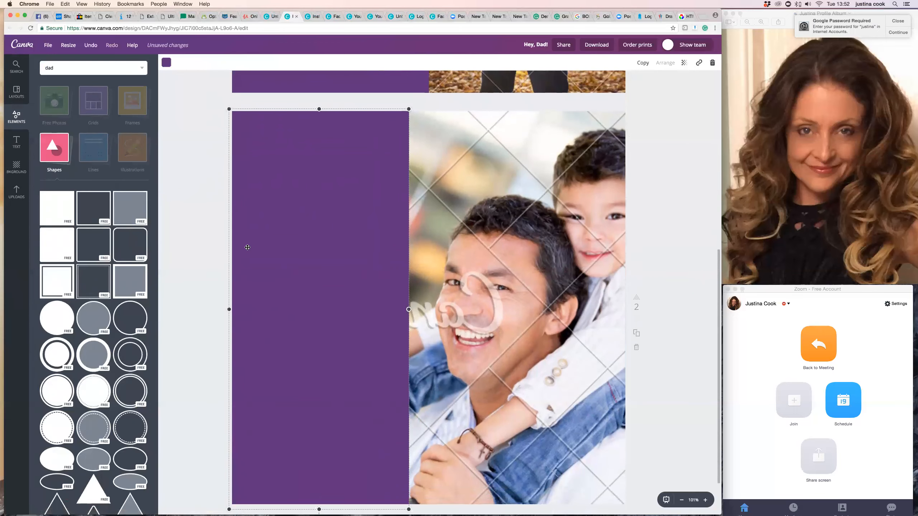
scroll(247, 247, "up", 8)
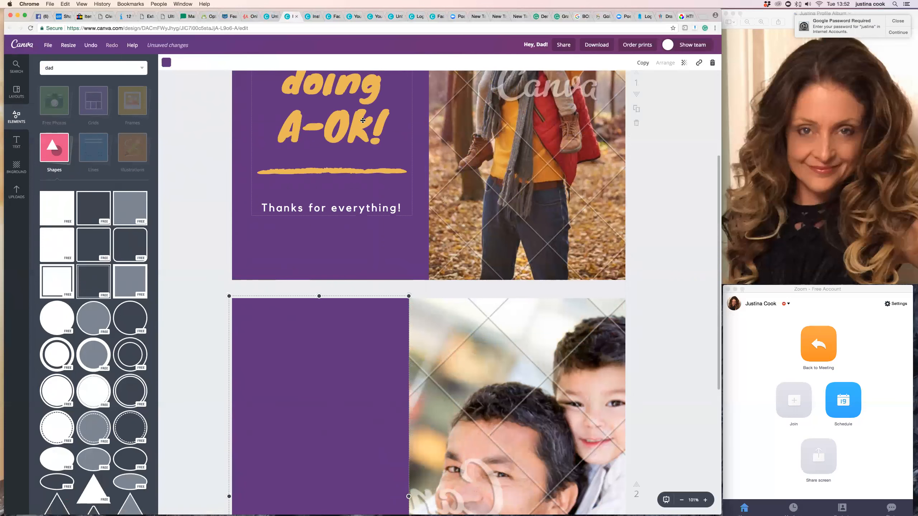
Duplicate the first page's grouped Father's Day text and move the copy onto the purple panel of the second page.
left_click(354, 140)
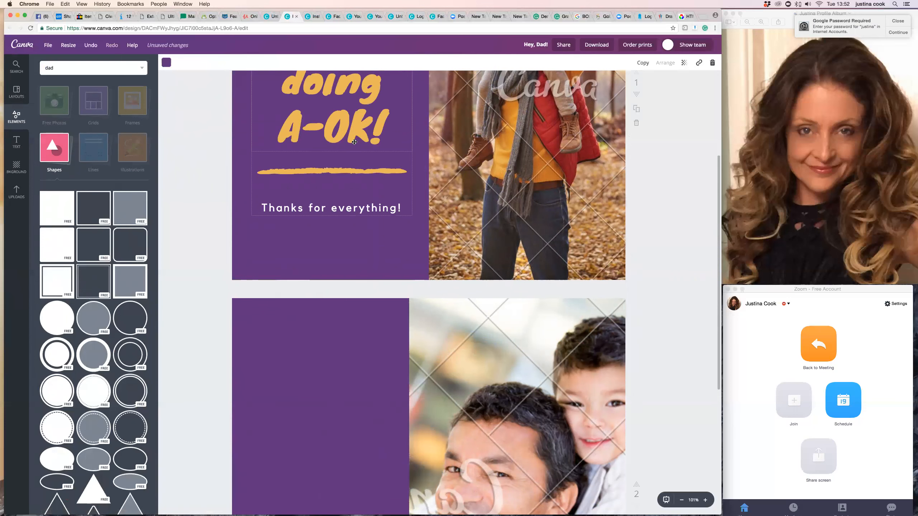
scroll(354, 152, "up", 2)
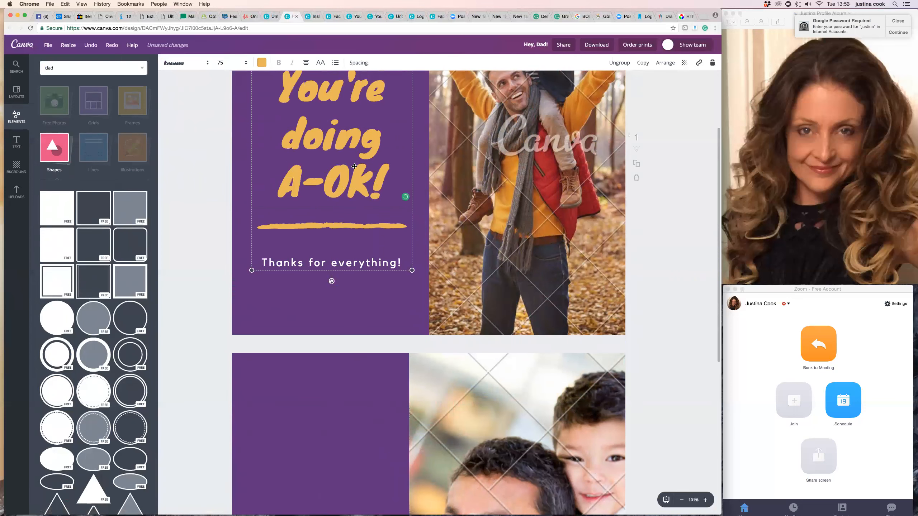
left_click(645, 64)
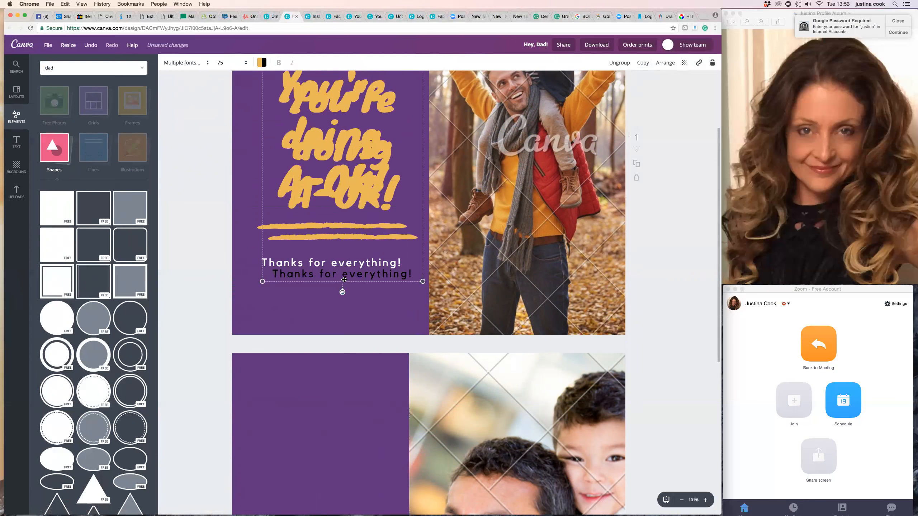
left_click_drag(351, 269, 336, 511)
scroll(350, 430, "down", 3)
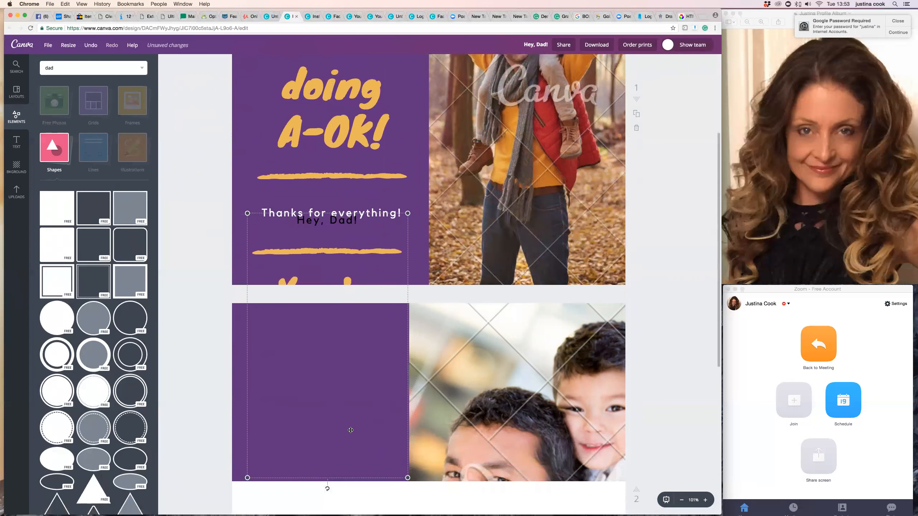
mouse_move(323, 384)
left_mouse_down()
mouse_move(321, 492)
mouse_move(349, 281)
mouse_move(338, 281)
mouse_move(357, 255)
mouse_move(367, 297)
left_mouse_up()
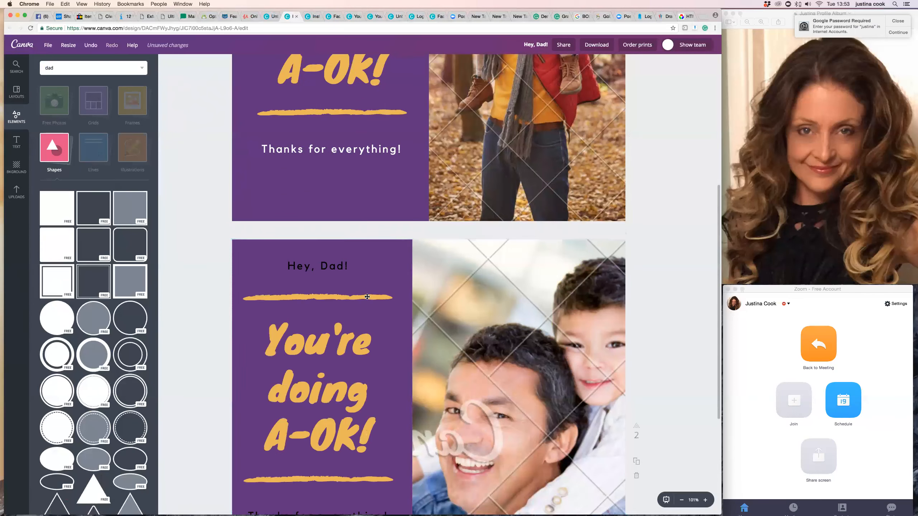
Reposition the copied text group so it sits centered within the second page's purple panel.
scroll(376, 323, "down", 2)
left_click_drag(354, 333, 350, 370)
scroll(362, 390, "down", 2)
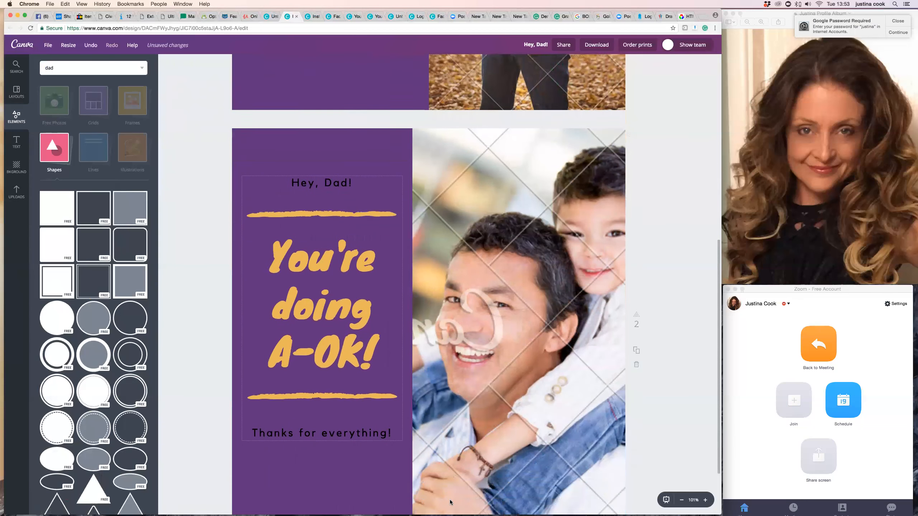
left_click_drag(357, 317, 359, 326)
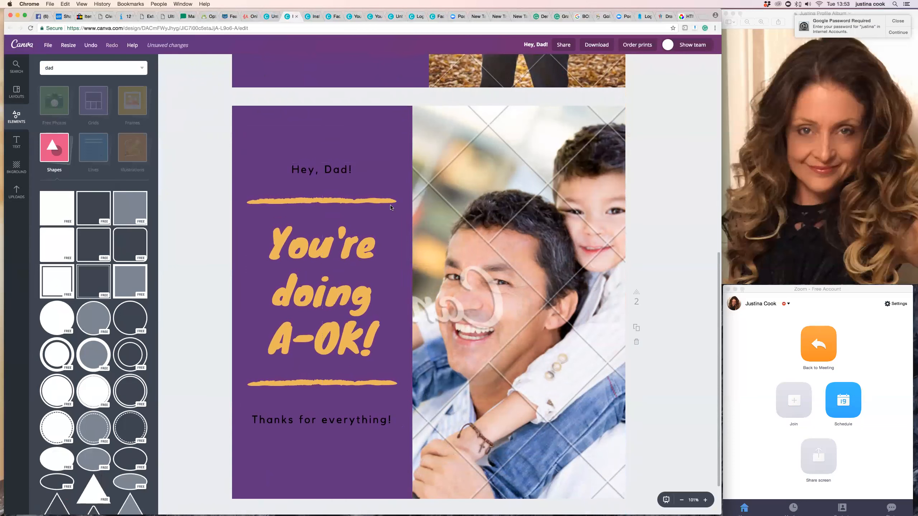
Change the color of the "Hey, Dad!" line on the second page to white.
left_click(341, 170)
triple_click(340, 171)
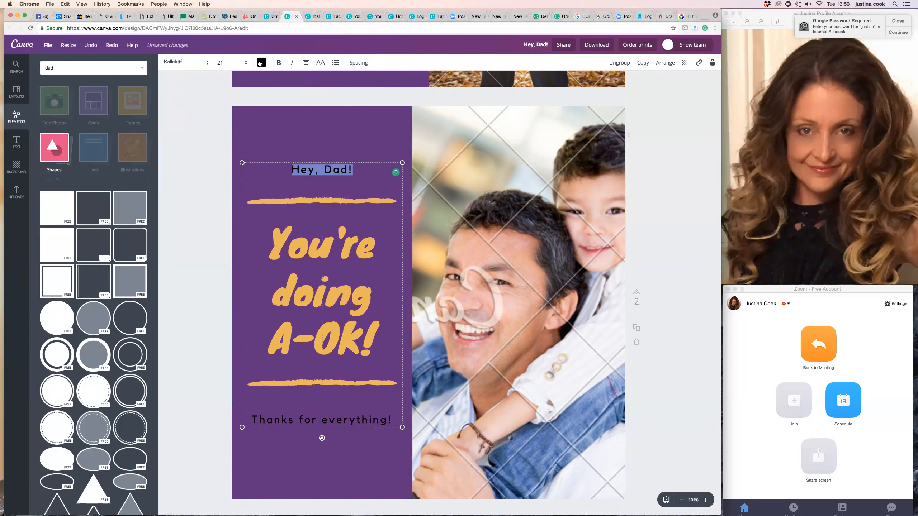
left_click(260, 63)
scroll(320, 182, "down", 4)
scroll(321, 183, "down", 3)
left_click(327, 143)
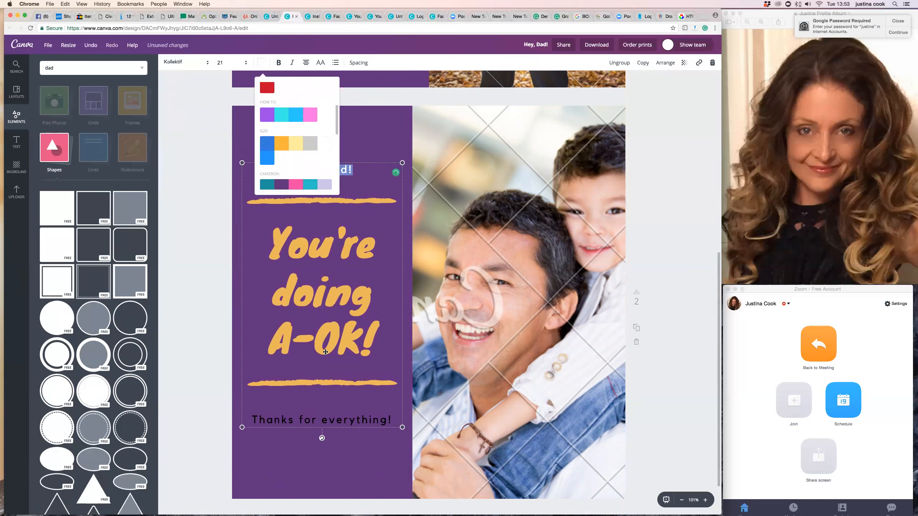
Recolor the "Thanks for everything!" line on the second page white, using color code ffffff.
left_click(332, 421)
triple_click(332, 421)
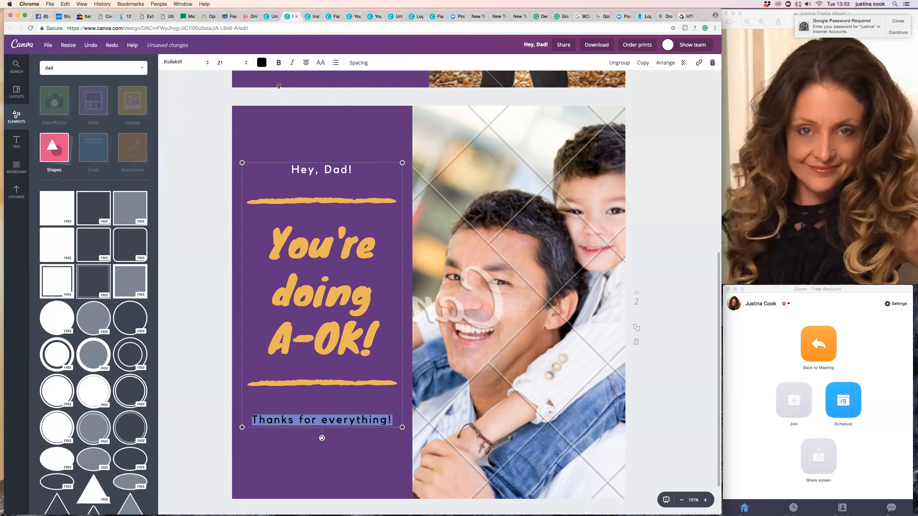
left_click(262, 63)
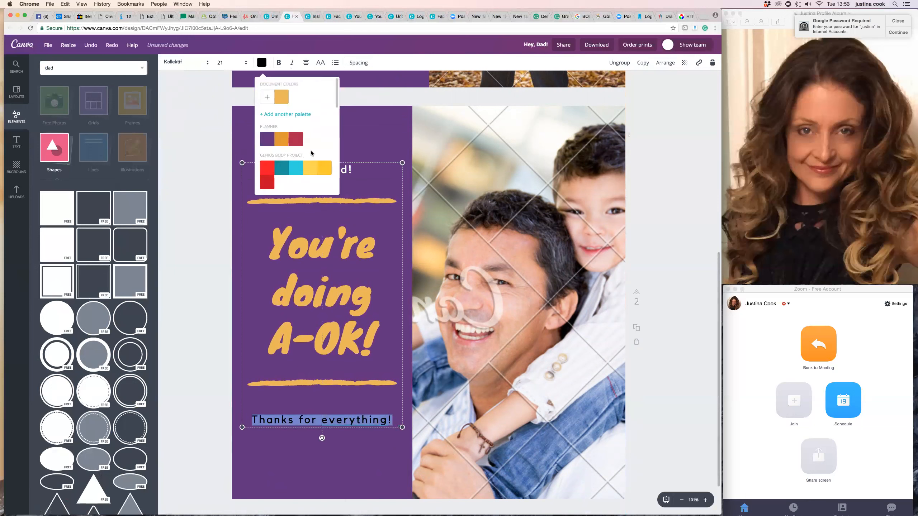
left_click(268, 99)
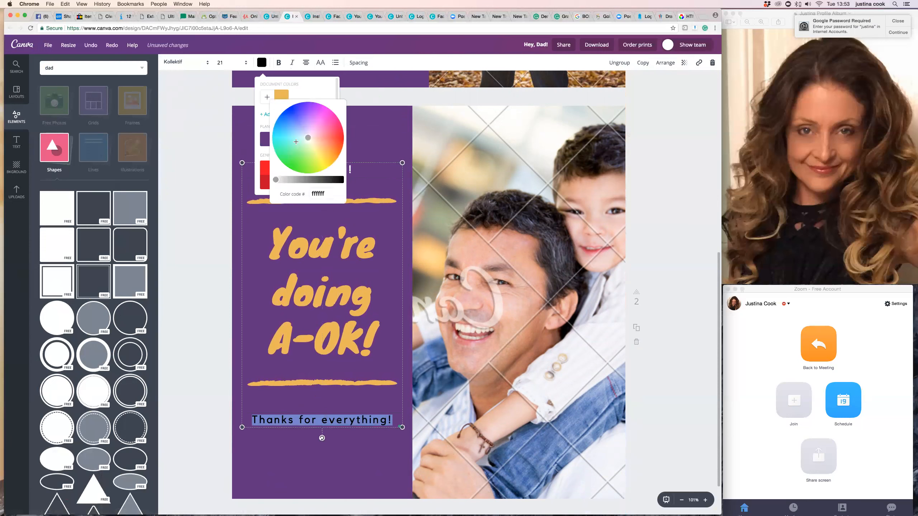
left_click(275, 180)
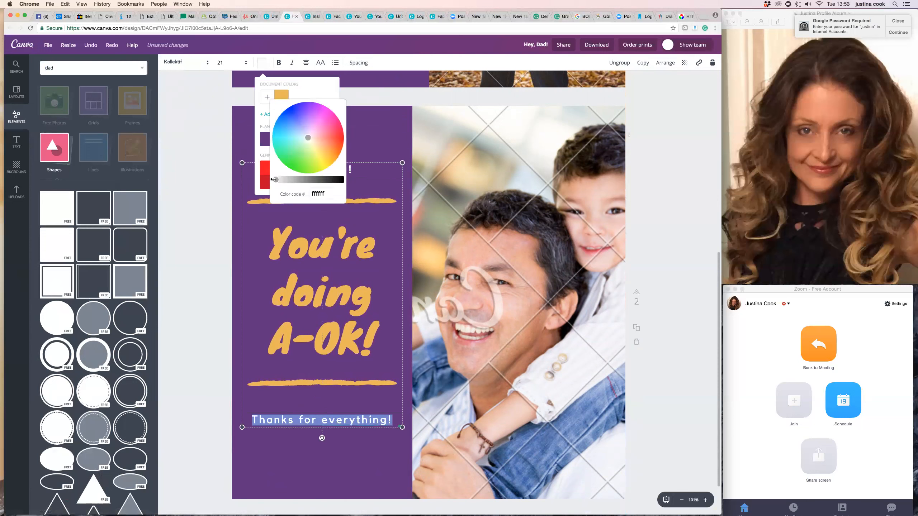
Make the second page's purple panel slightly transparent so the photo behind it shows through faintly.
left_click(367, 473)
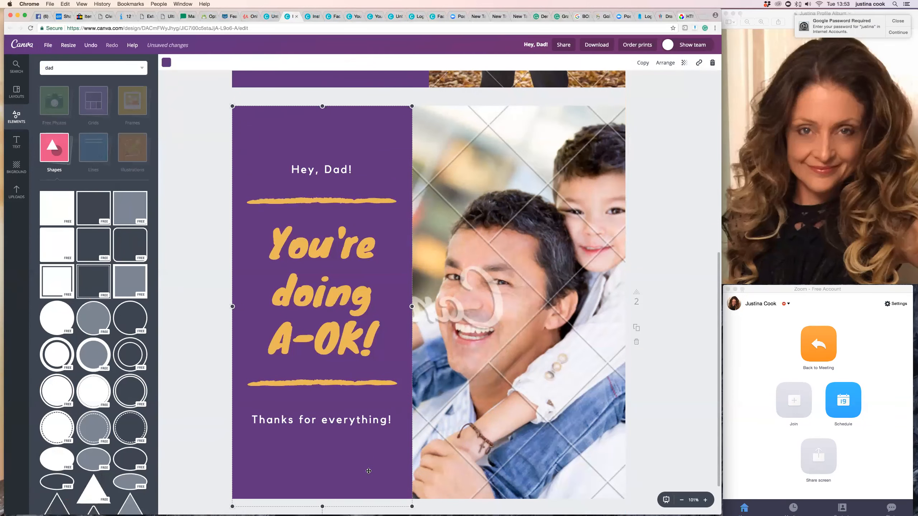
scroll(408, 115, "down", 1)
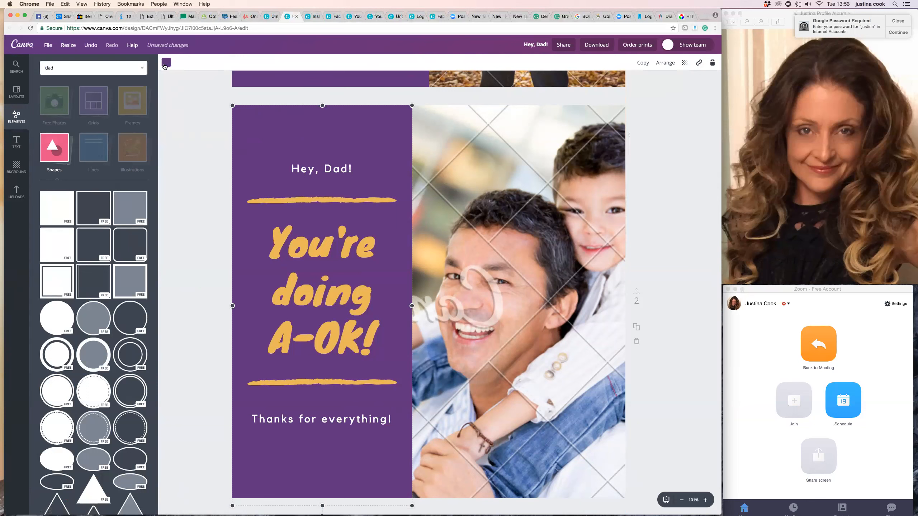
left_click(684, 64)
left_click_drag(671, 85, 667, 86)
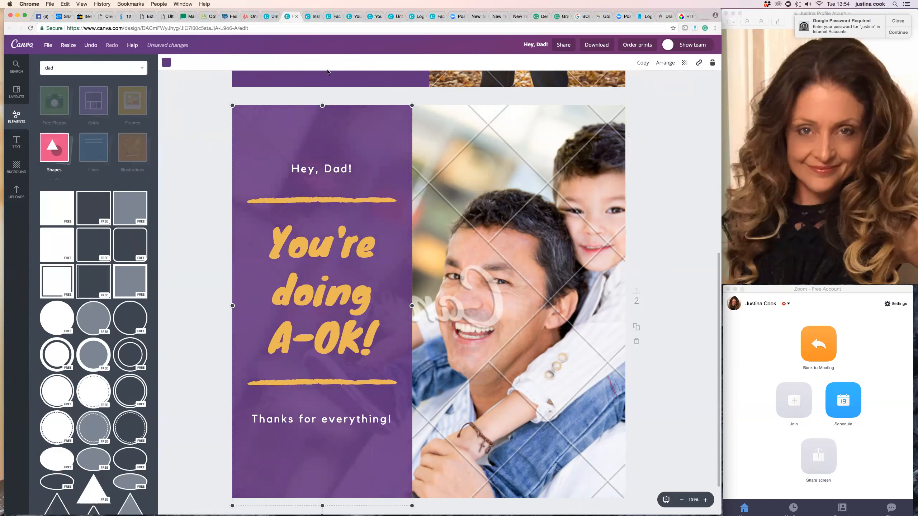
scroll(557, 273, "down", 3)
scroll(557, 274, "up", 5)
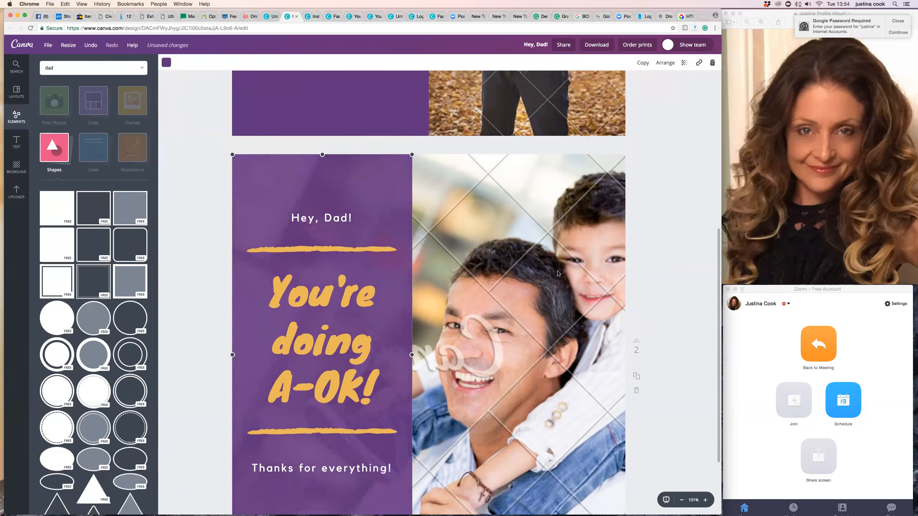
left_click(656, 239)
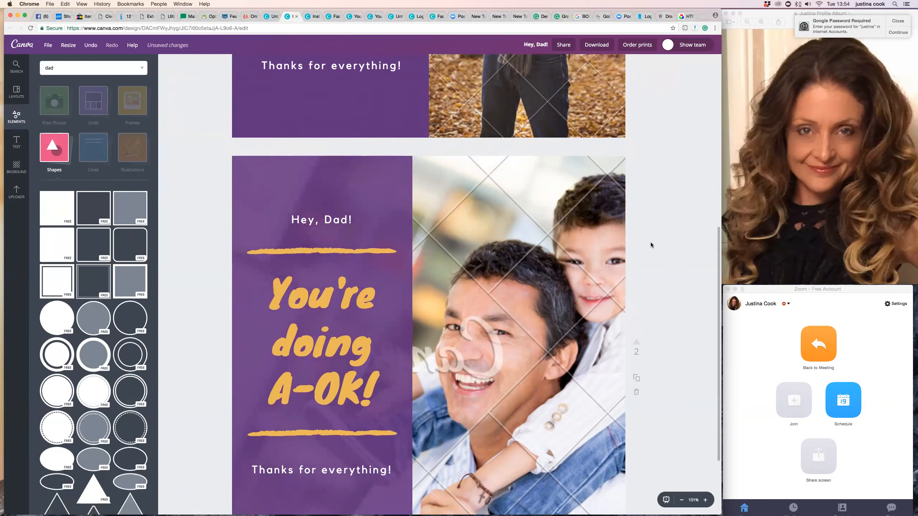
Review the file types offered for downloading the design, and leave the download options without exporting.
left_click(596, 45)
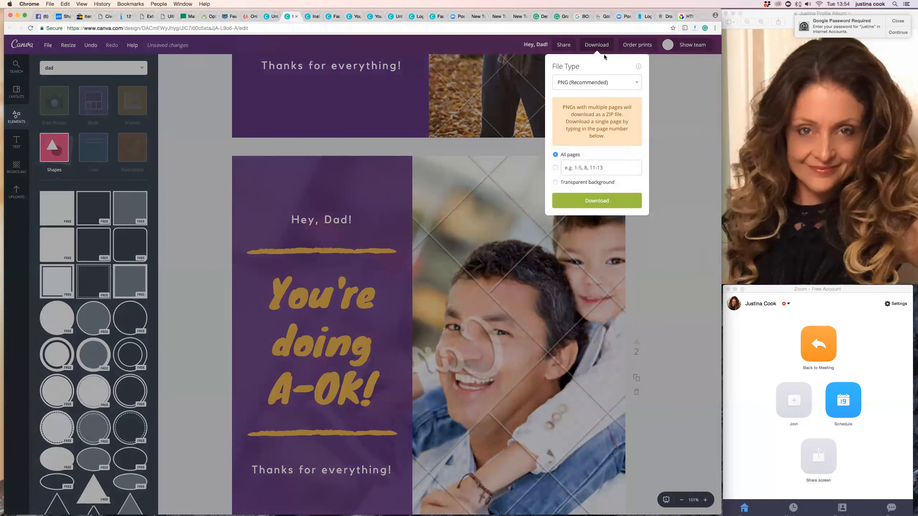
left_click(636, 85)
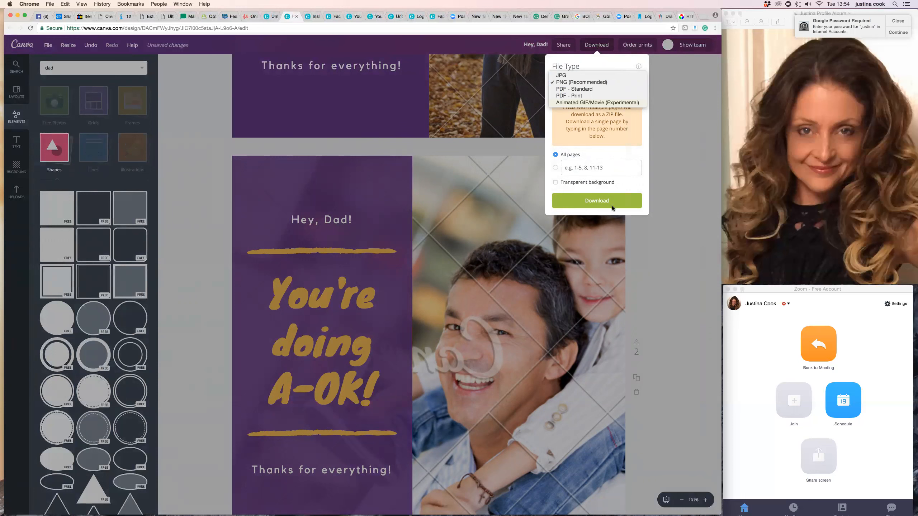
left_click(673, 274)
left_click(674, 271)
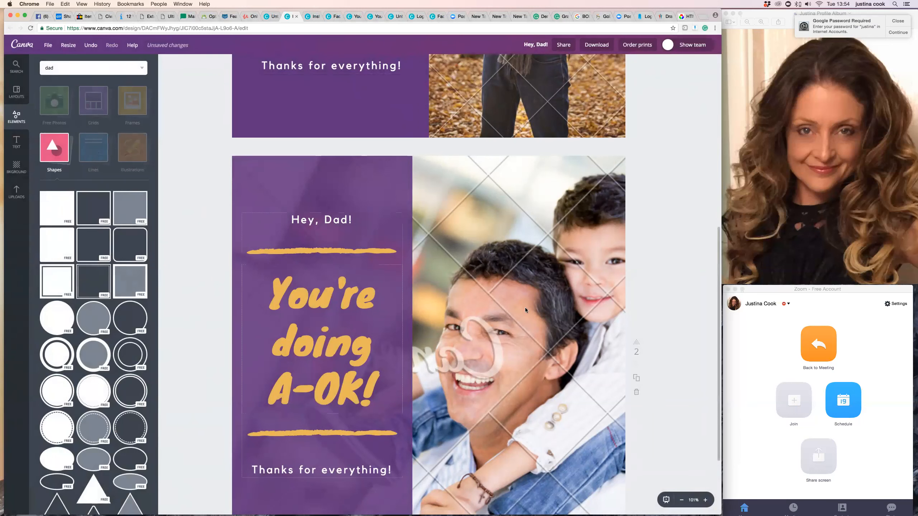
Examine the second page's finished design and compare it with the original layout on the first page.
scroll(546, 288, "down", 5)
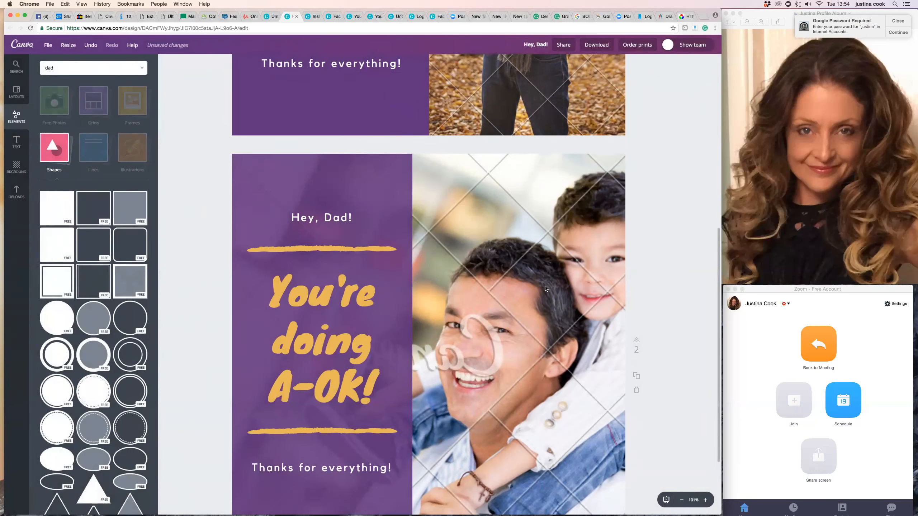
scroll(546, 288, "up", 3)
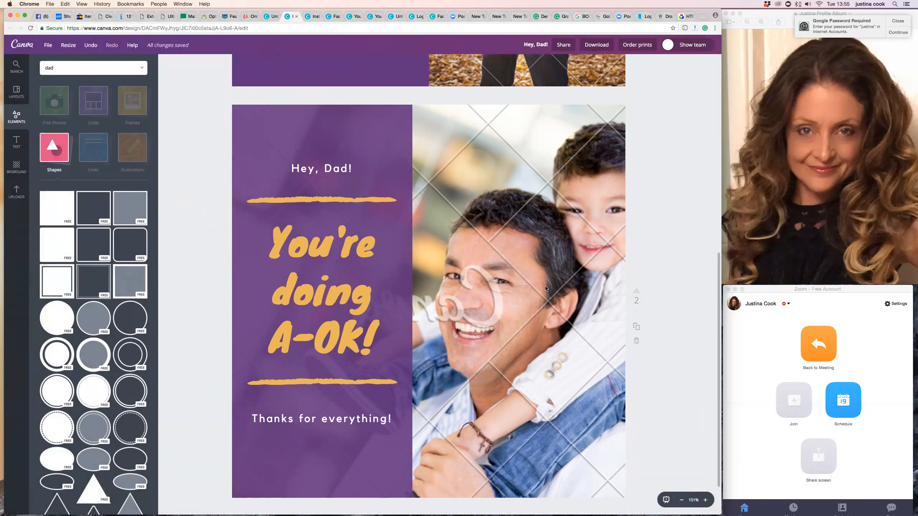
scroll(546, 288, "up", 1)
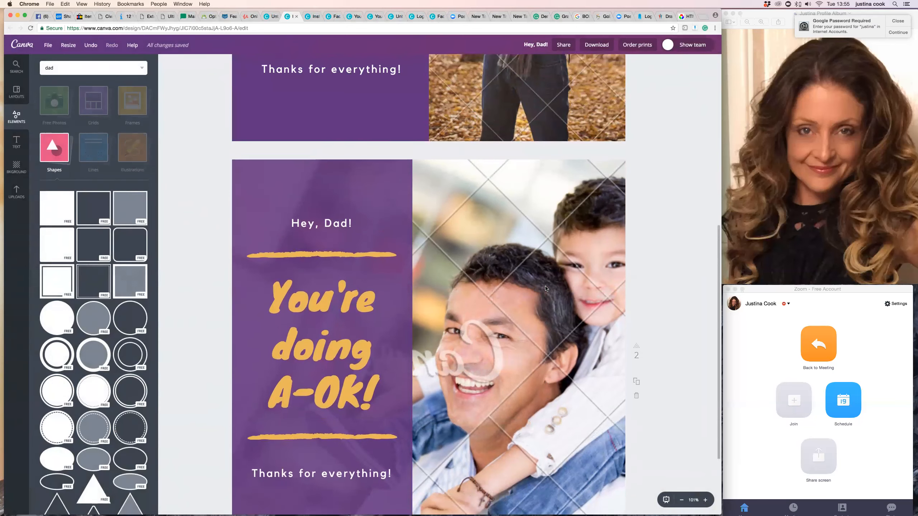
scroll(545, 288, "down", 3)
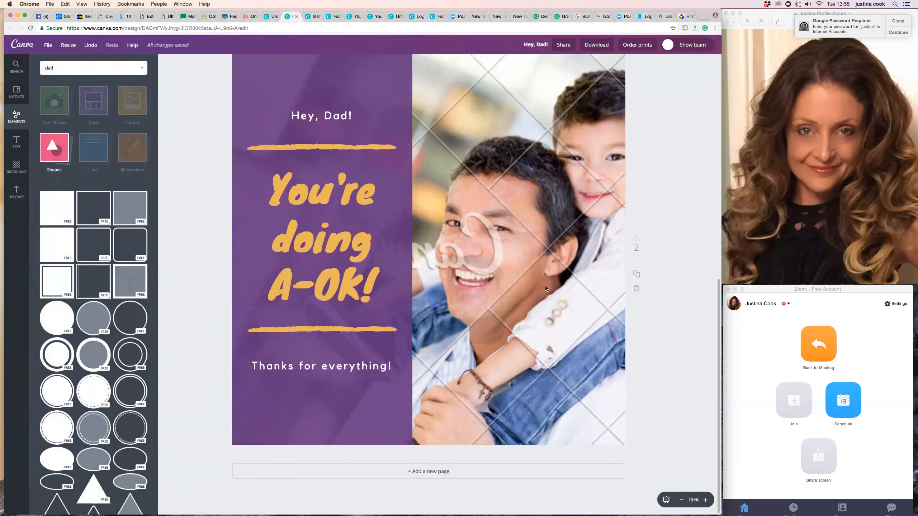
scroll(656, 403, "up", 5)
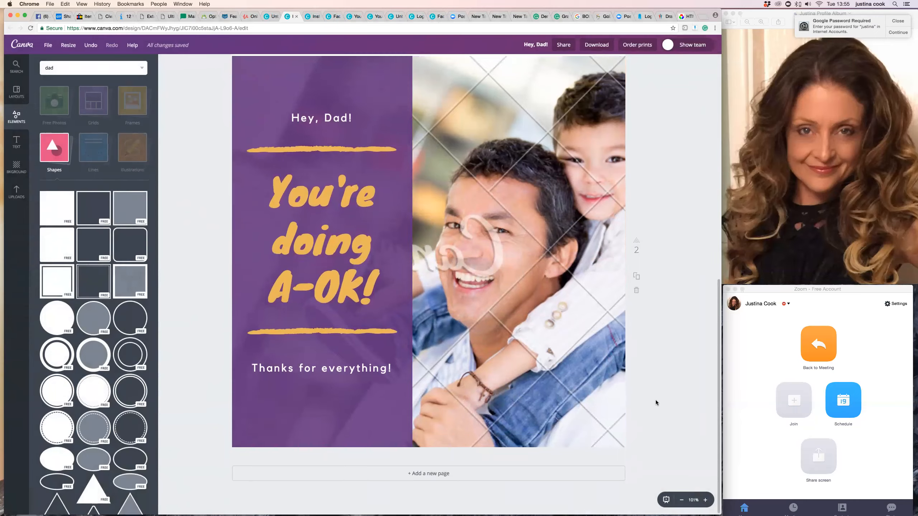
scroll(655, 400, "up", 2)
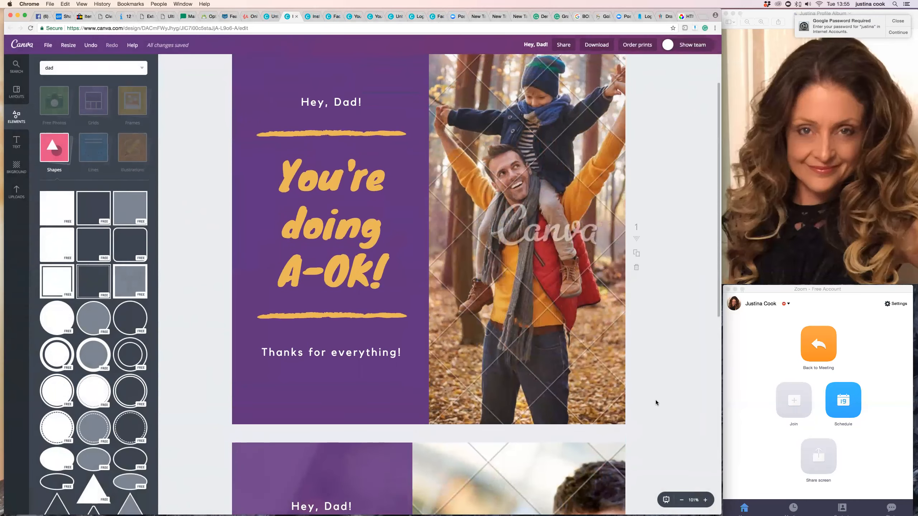
scroll(655, 400, "down", 1)
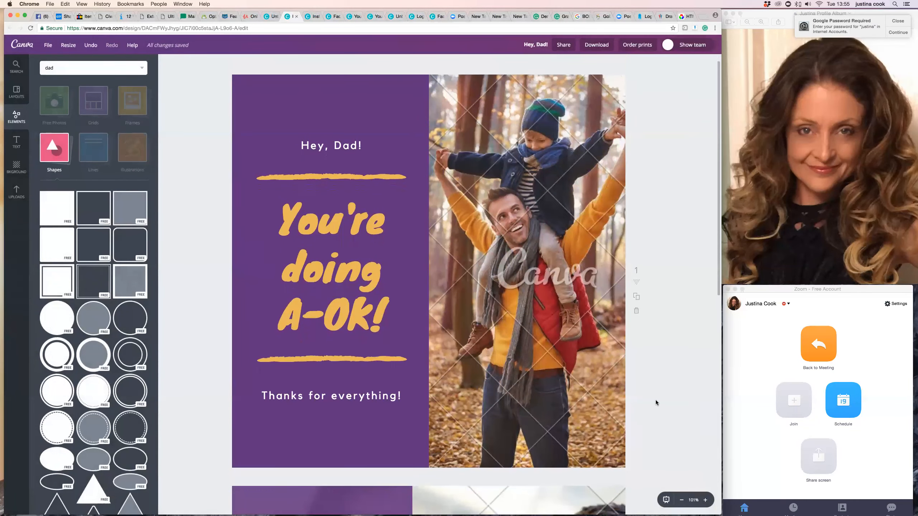
scroll(655, 400, "down", 2)
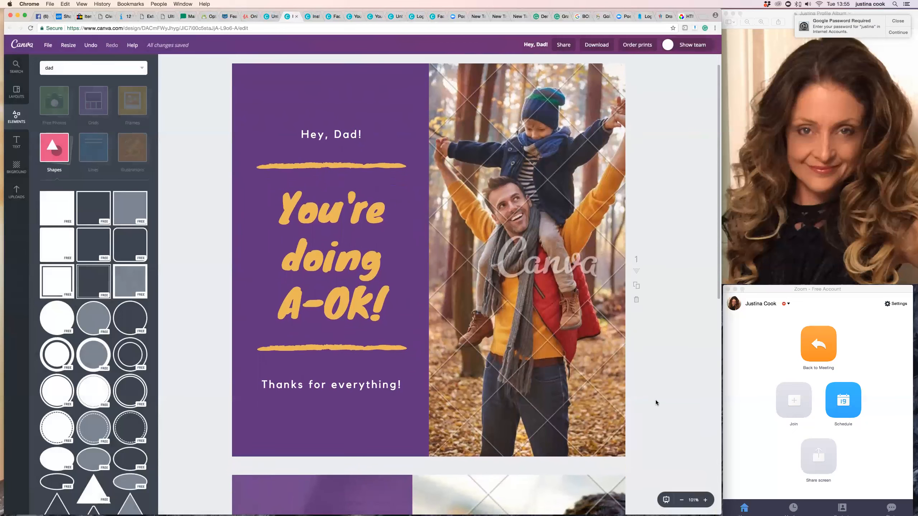
scroll(656, 400, "down", 5)
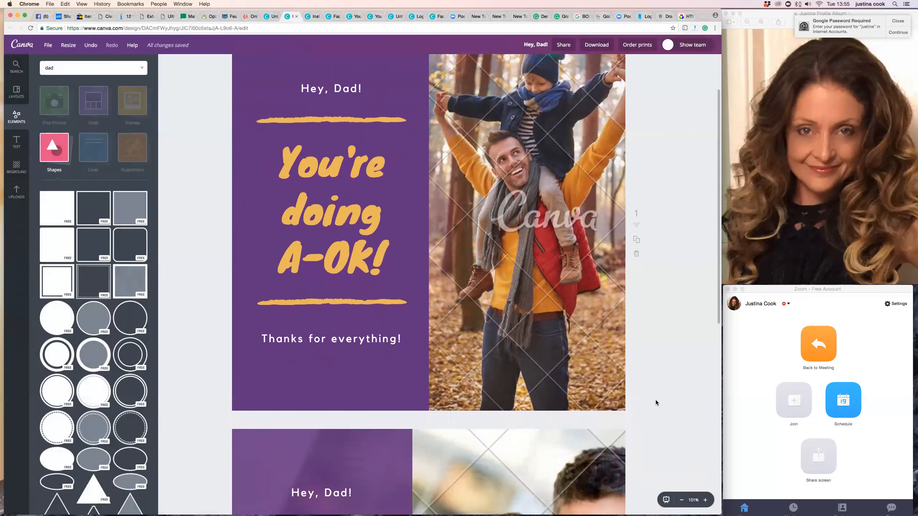
scroll(655, 400, "down", 5)
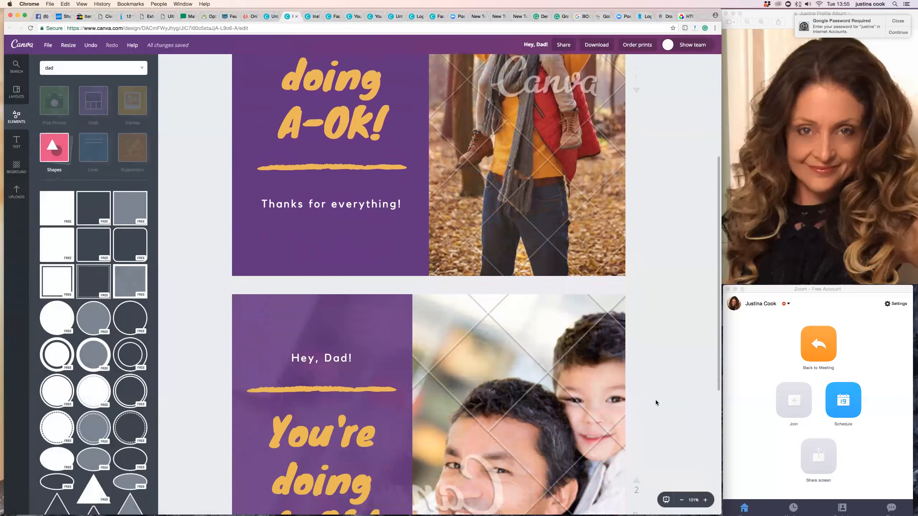
scroll(655, 400, "down", 10)
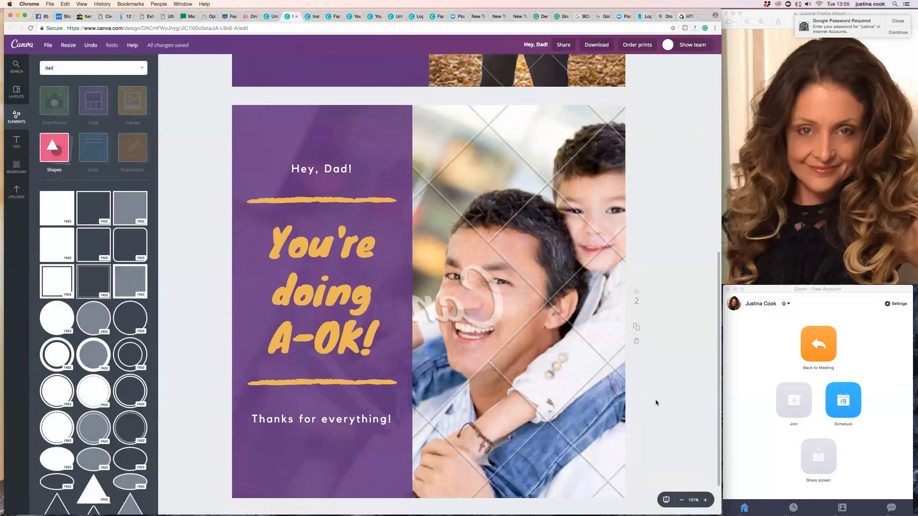
scroll(656, 400, "down", 3)
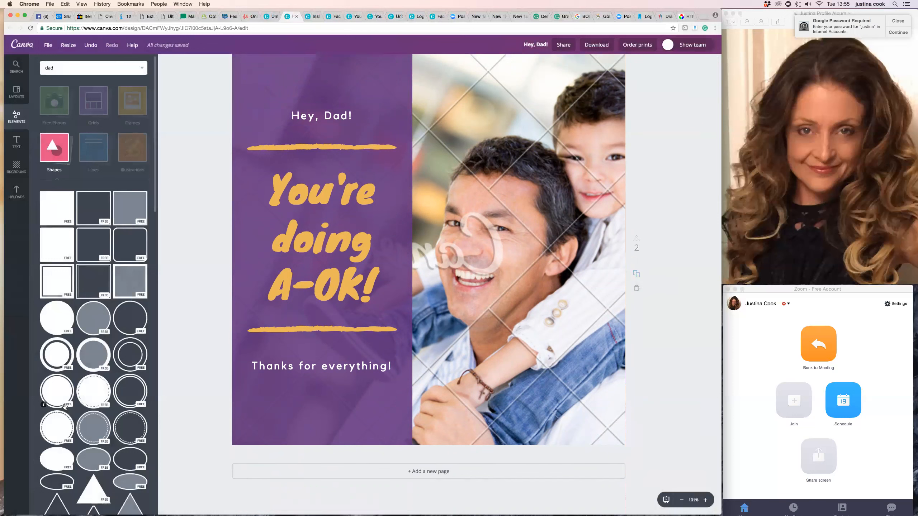
Add a heading text box to the second page and place it on the purple panel below "Thanks for everything!".
left_click(16, 142)
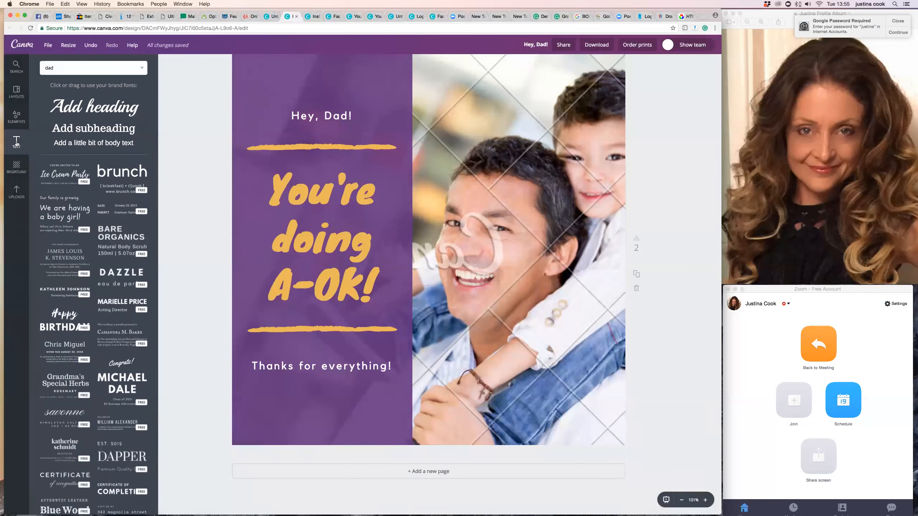
left_click(125, 109)
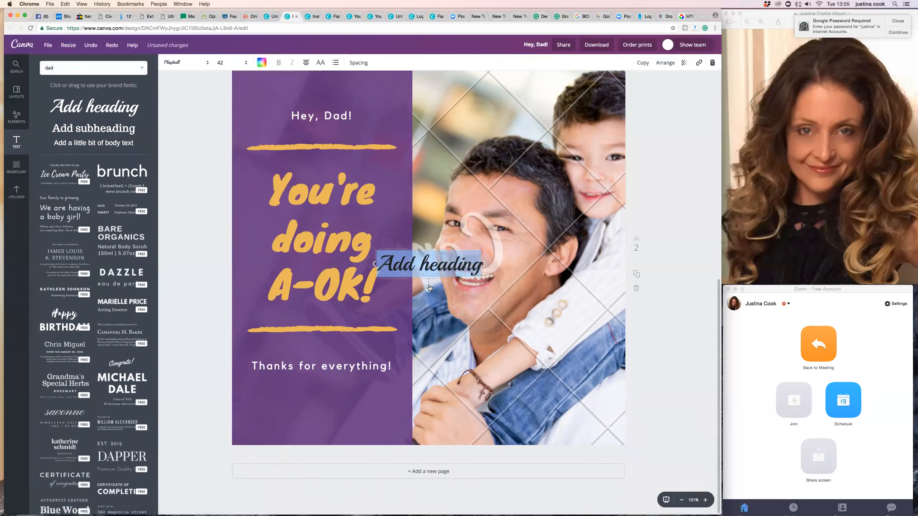
left_click(422, 283)
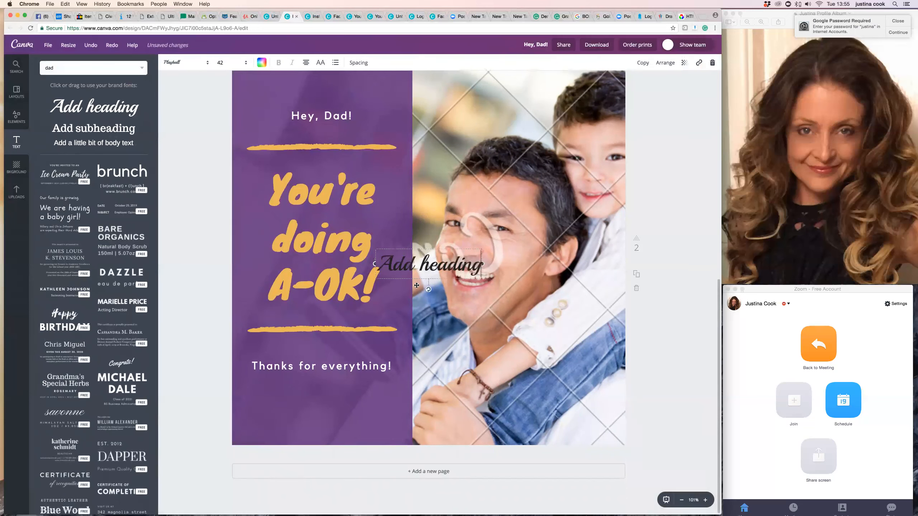
left_click_drag(481, 268, 428, 294)
left_click(428, 278)
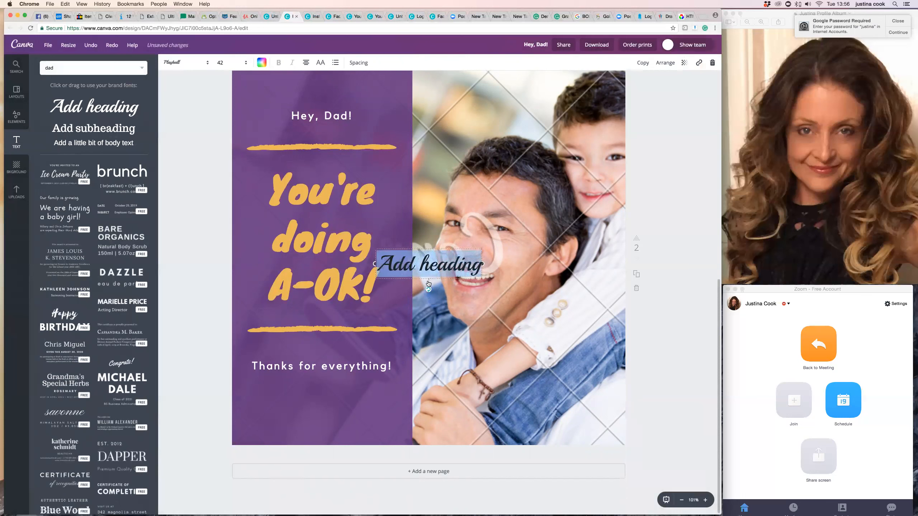
left_click(428, 284)
left_click_drag(429, 284, 322, 429)
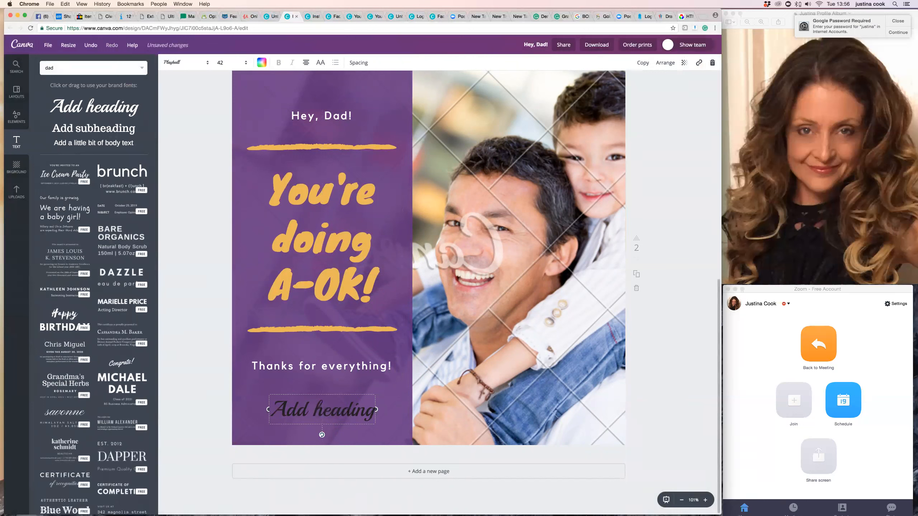
left_click(345, 409)
type("test")
key("BackSpace")
key("BackSpace")
key("BackSpace")
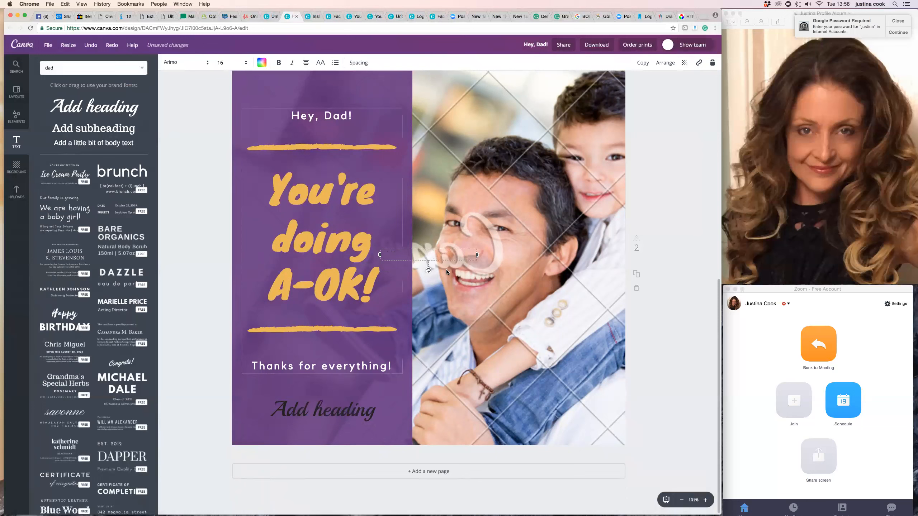
left_click(433, 256)
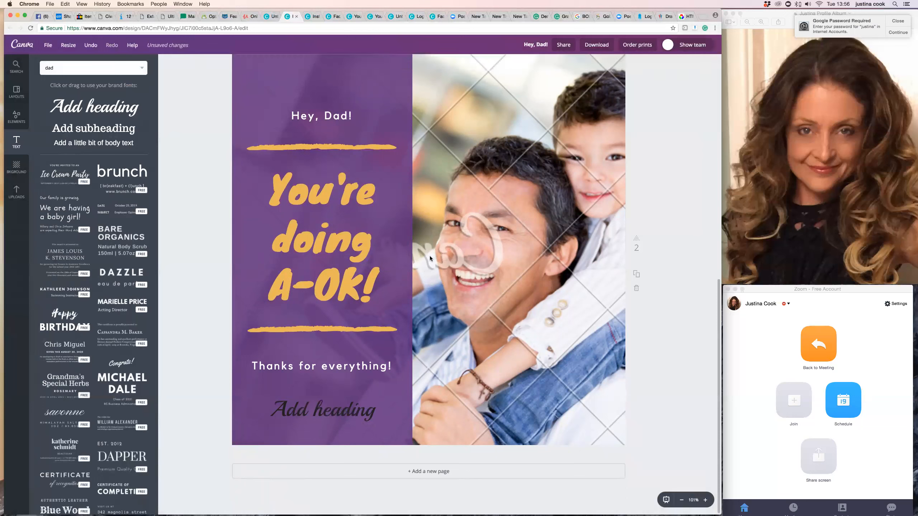
Replace the new heading's placeholder text with "You're the best".
left_click(327, 413)
left_click(329, 415)
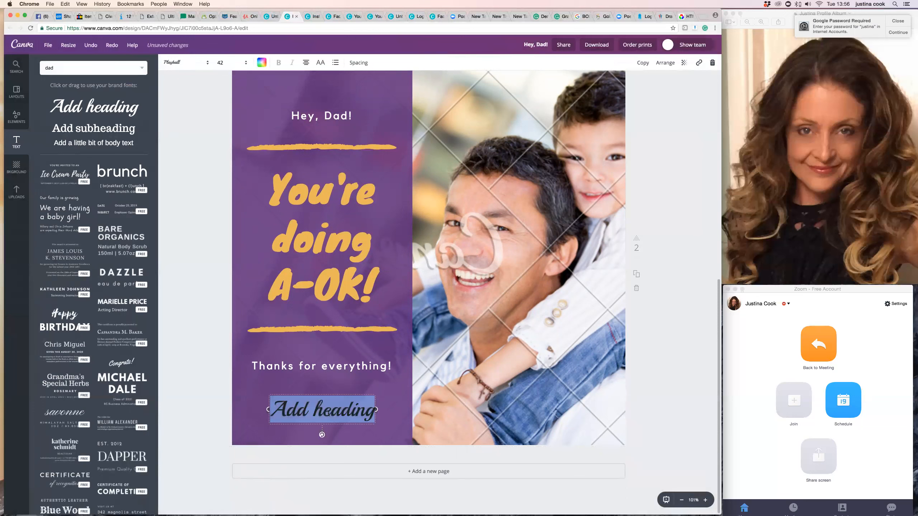
type("You're the best")
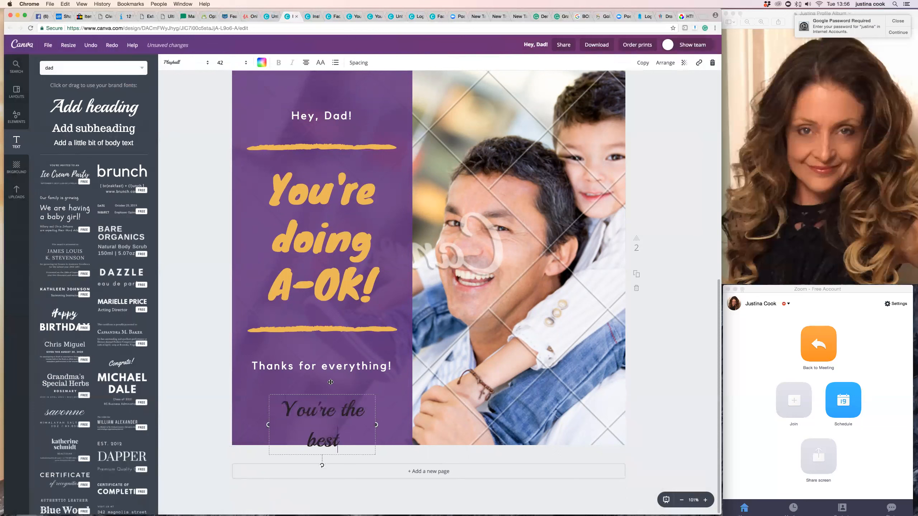
Format the "You're the best" line in the Knewave font at size 32.
left_click(223, 63)
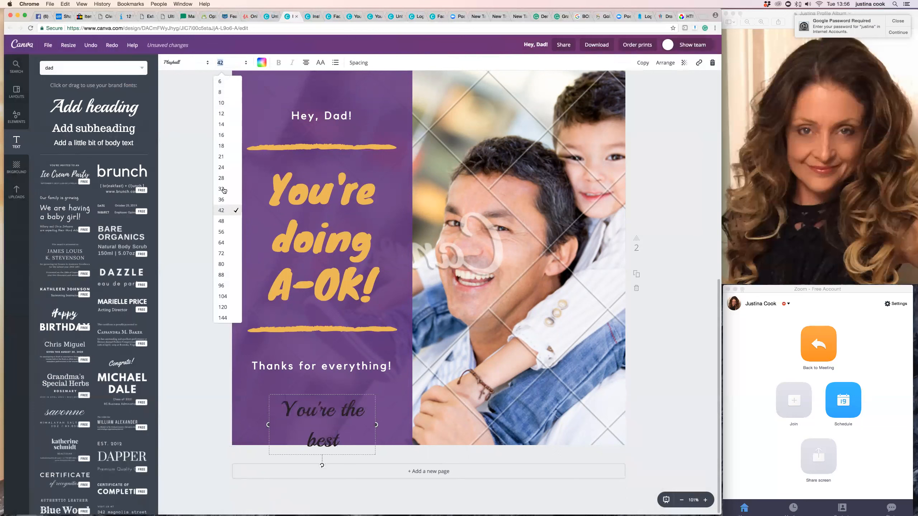
left_click(223, 189)
left_click(177, 63)
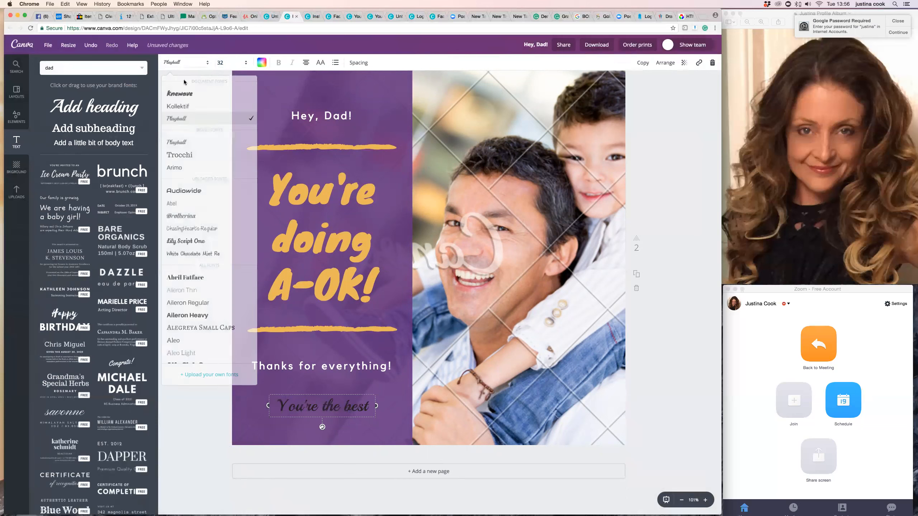
left_click(180, 93)
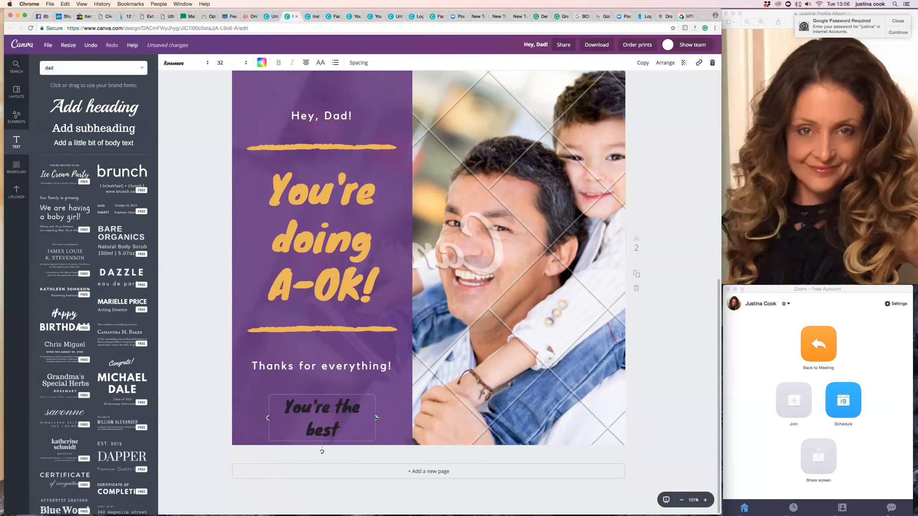
Widen the "You're the best" text box to span the purple panel's full width so the text sits centered on one line.
left_click_drag(377, 418, 402, 416)
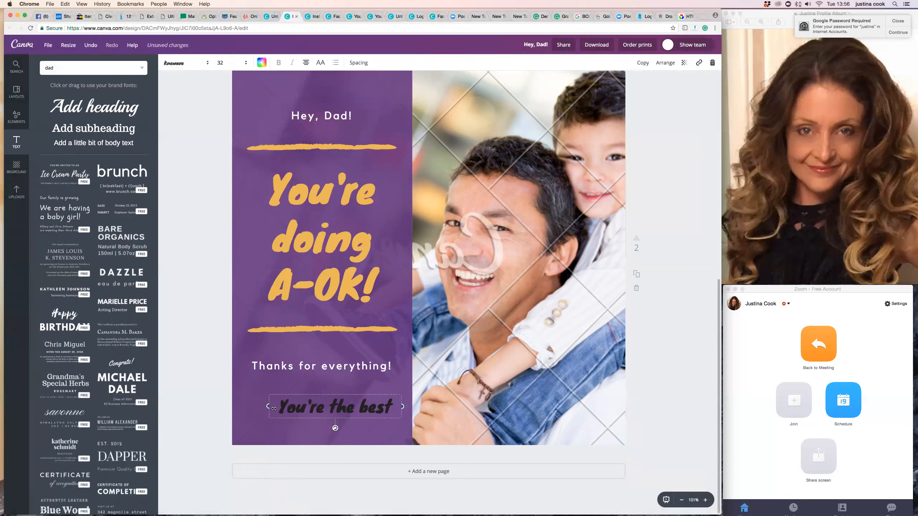
left_click_drag(241, 409, 231, 407)
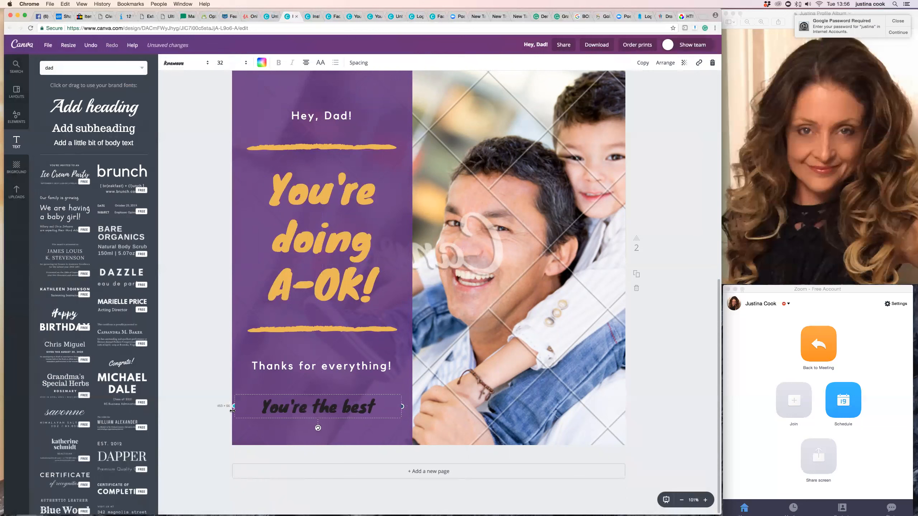
left_click_drag(402, 406, 412, 406)
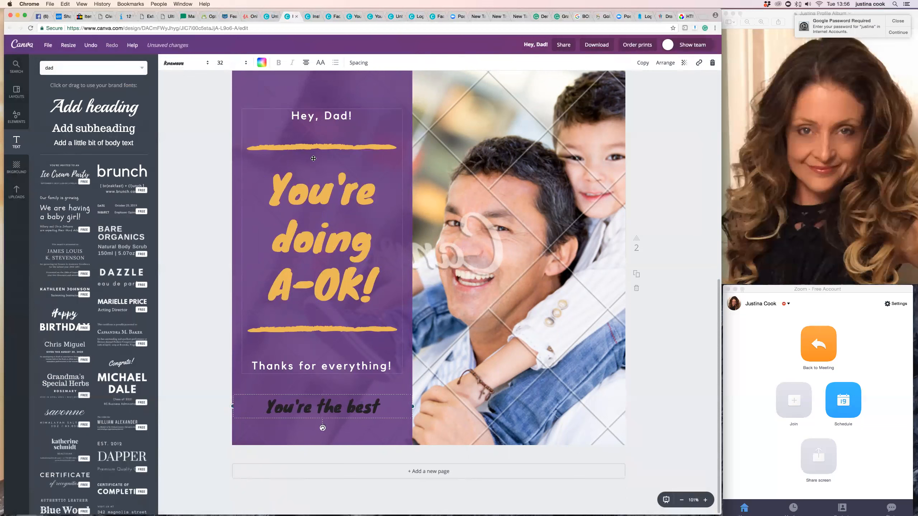
Recolor the "You're the best" line with the gold document color.
left_click(262, 62)
left_click(281, 97)
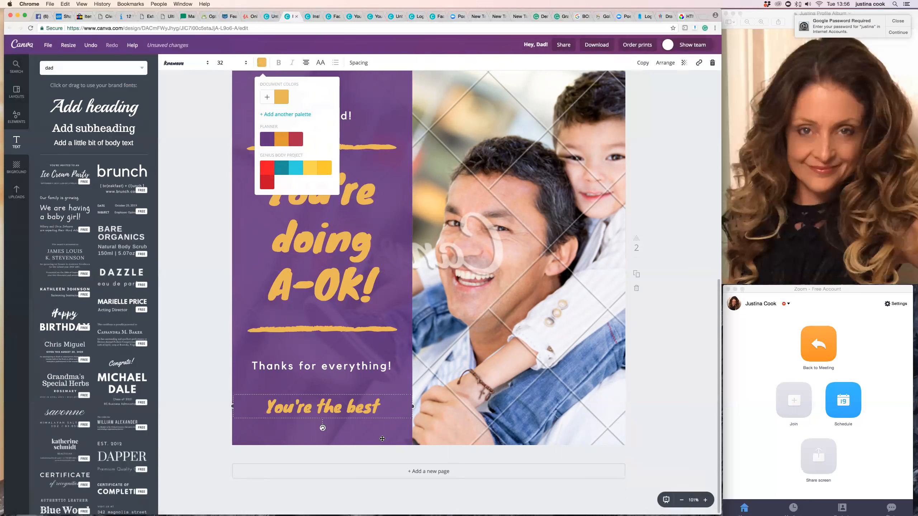
left_click(368, 431)
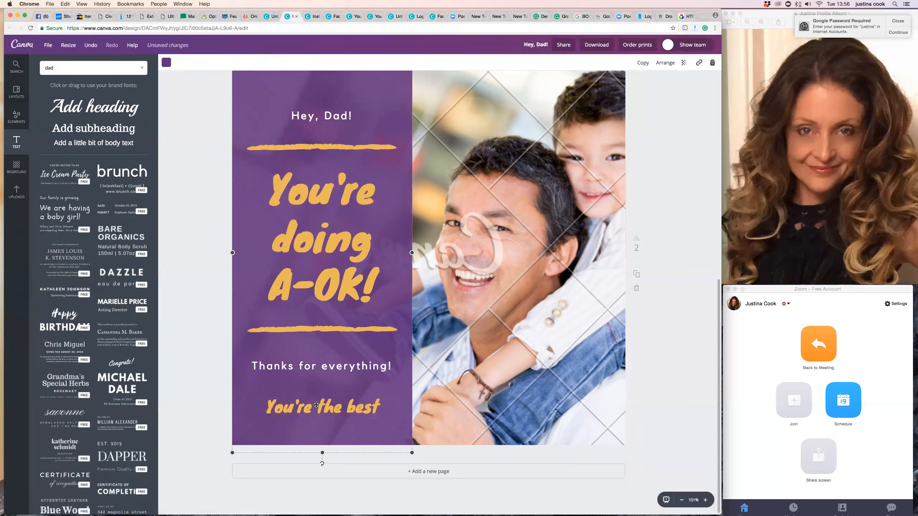
left_click(357, 410)
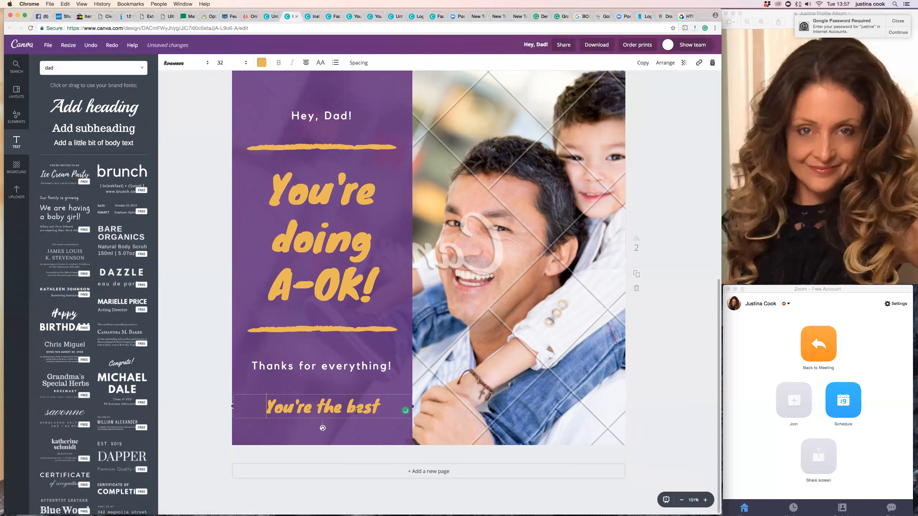
Bring the purple panel forward over the text and brush lines, and send it back behind them.
left_click(400, 437)
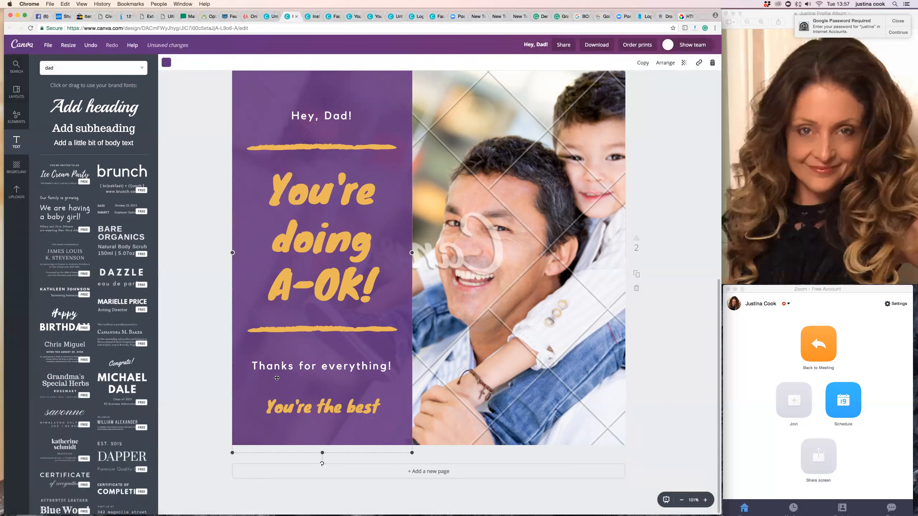
left_click(666, 64)
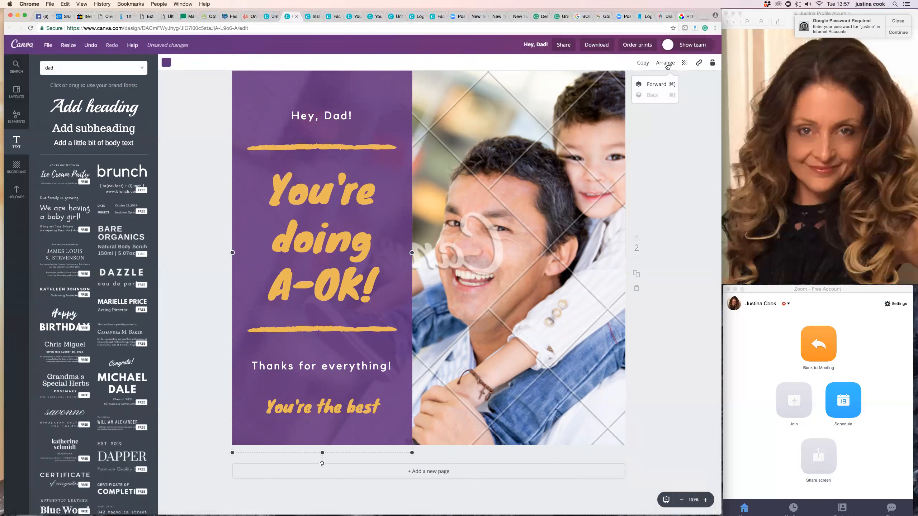
left_click(657, 85)
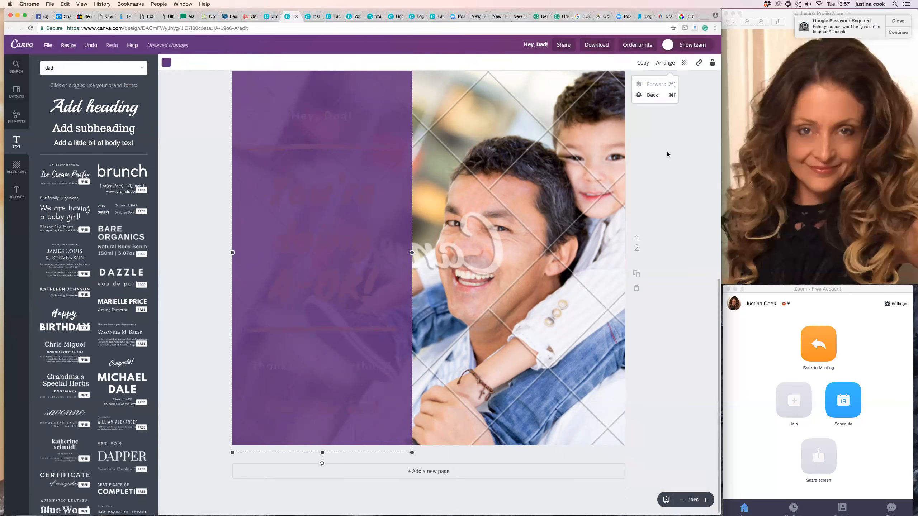
scroll(667, 152, "up", 2)
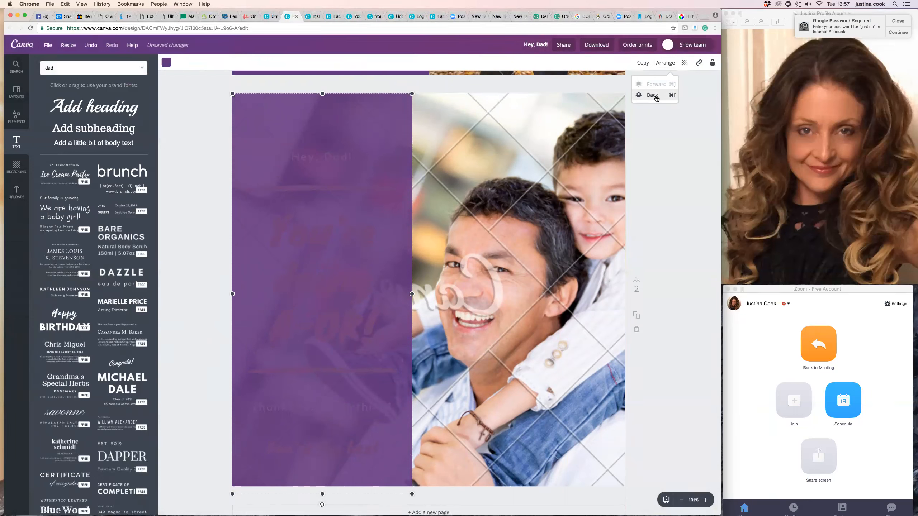
left_click(656, 97)
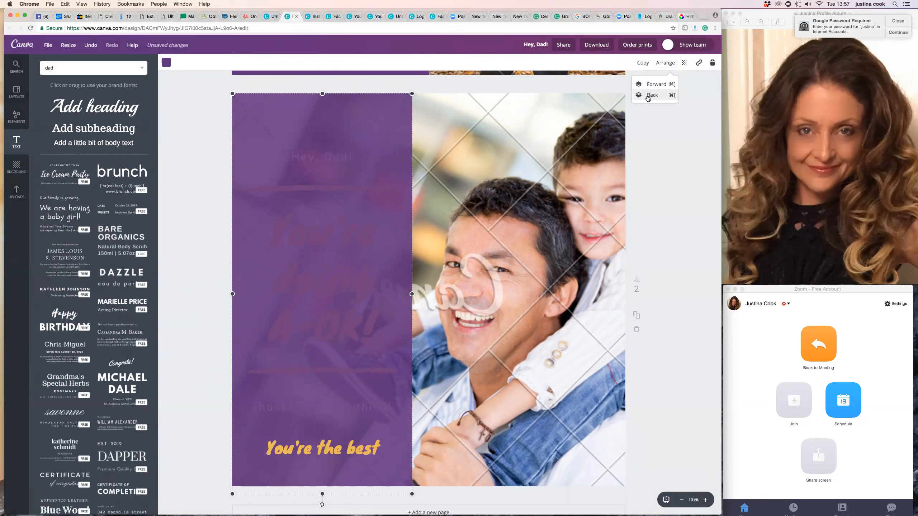
left_click(650, 96)
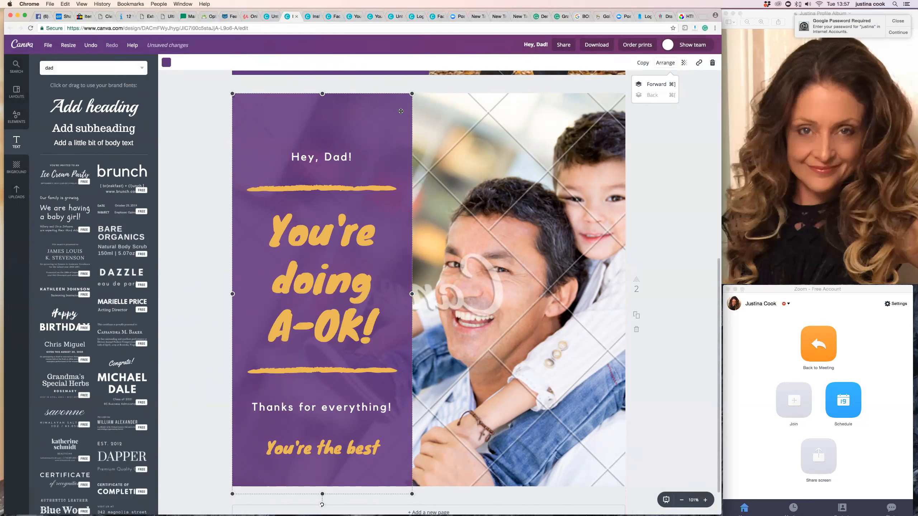
left_click(670, 421)
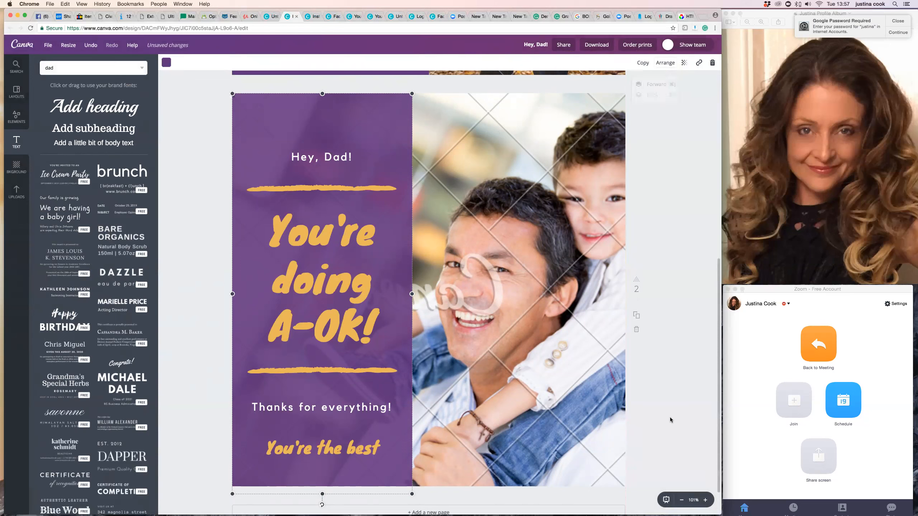
scroll(654, 422, "up", 1)
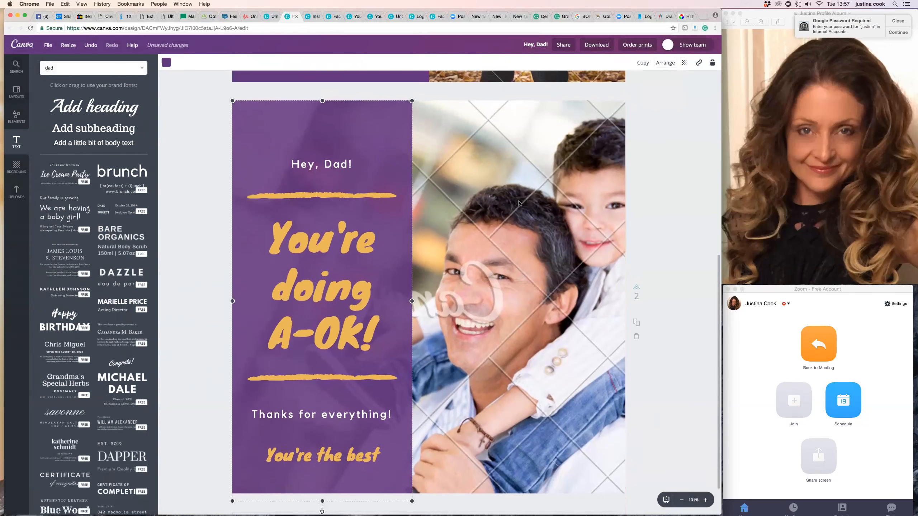
left_click(14, 115)
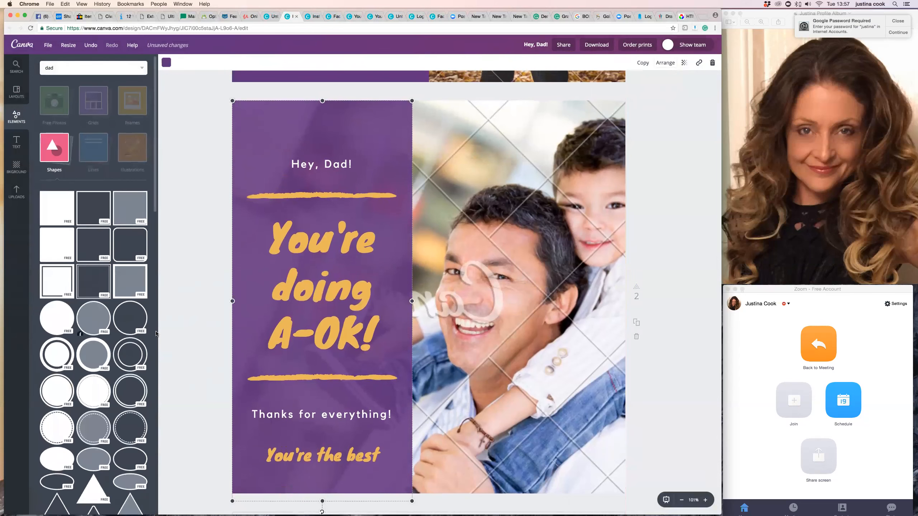
scroll(112, 320, "down", 8)
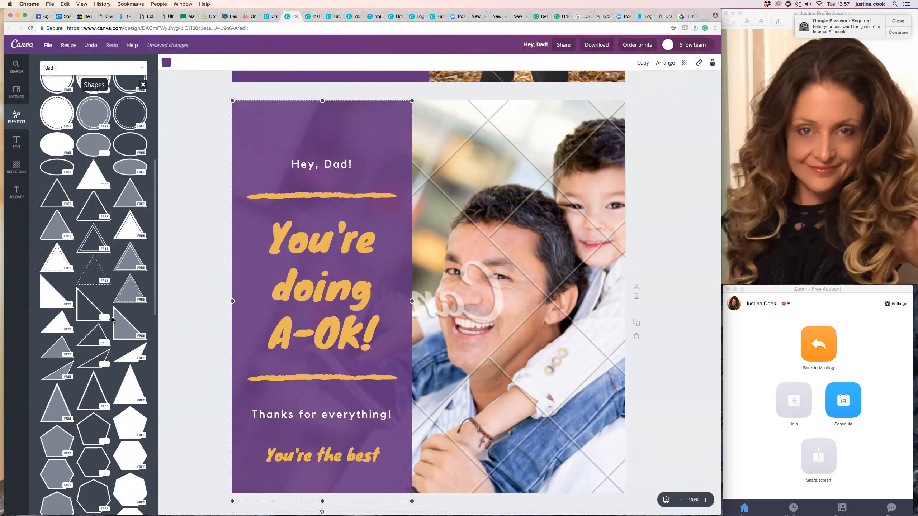
scroll(112, 320, "up", 5)
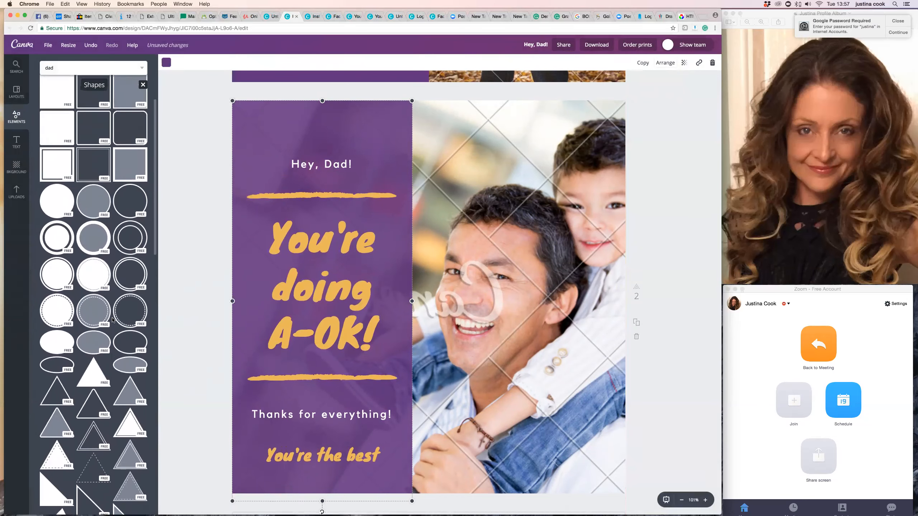
scroll(113, 320, "up", 1)
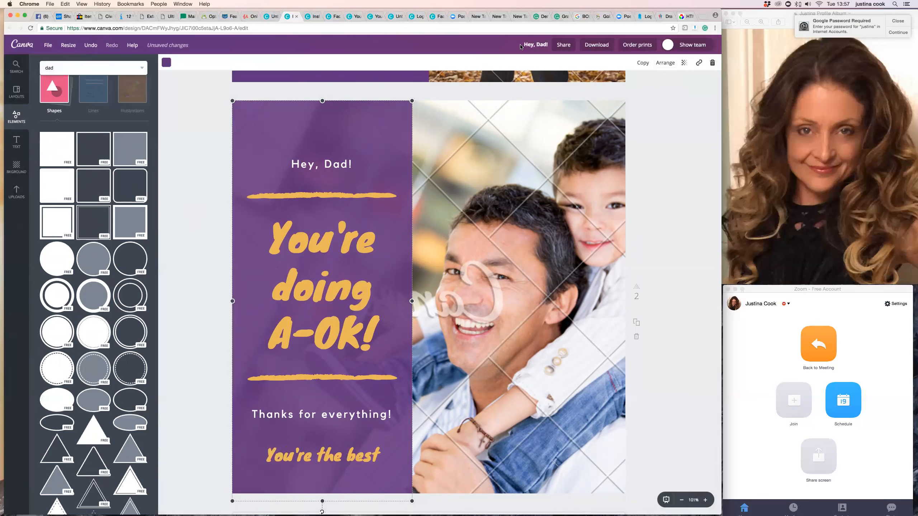
Rename the design as "Instagram November".
left_click(535, 45)
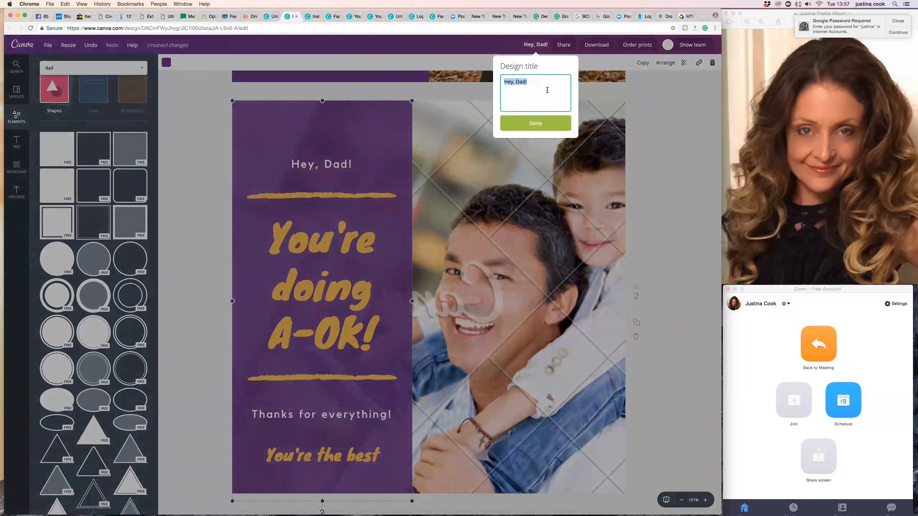
type("Instagram November")
left_click(535, 127)
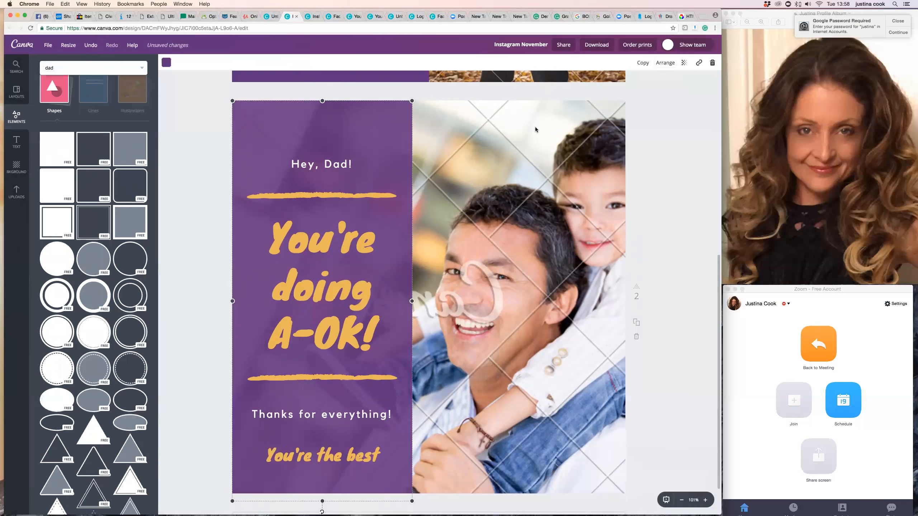